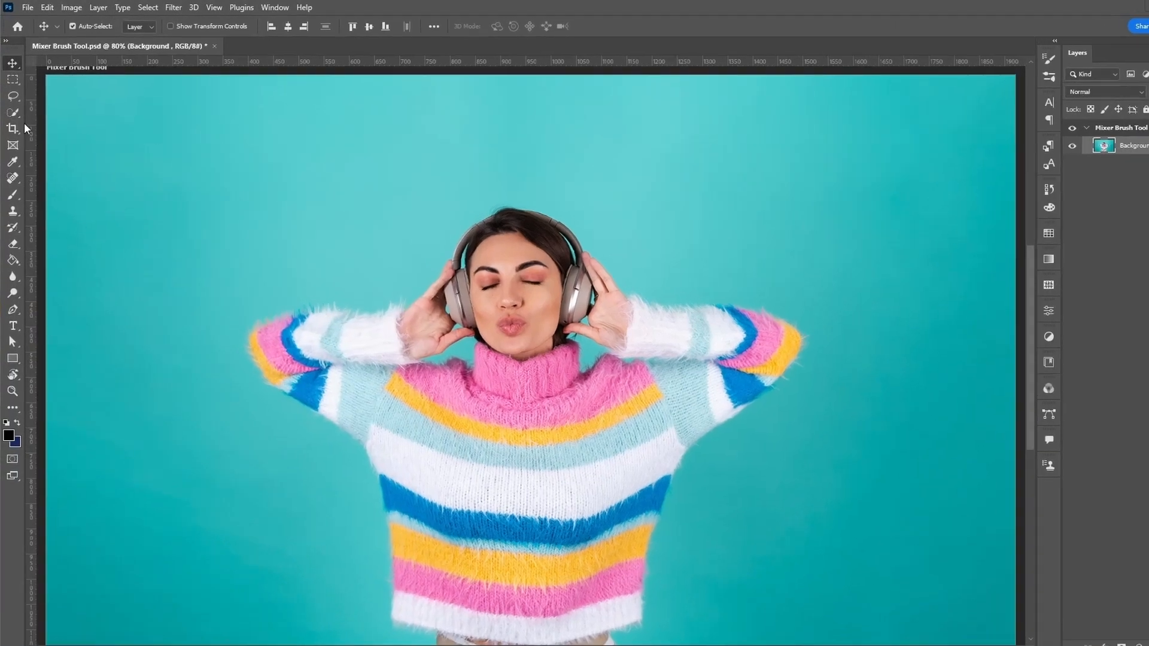
Step: Select the woman, including her raised arms and striped sweater, with the Quick Selection Tool
{"action": "left_click", "coordinate": [12, 107]}
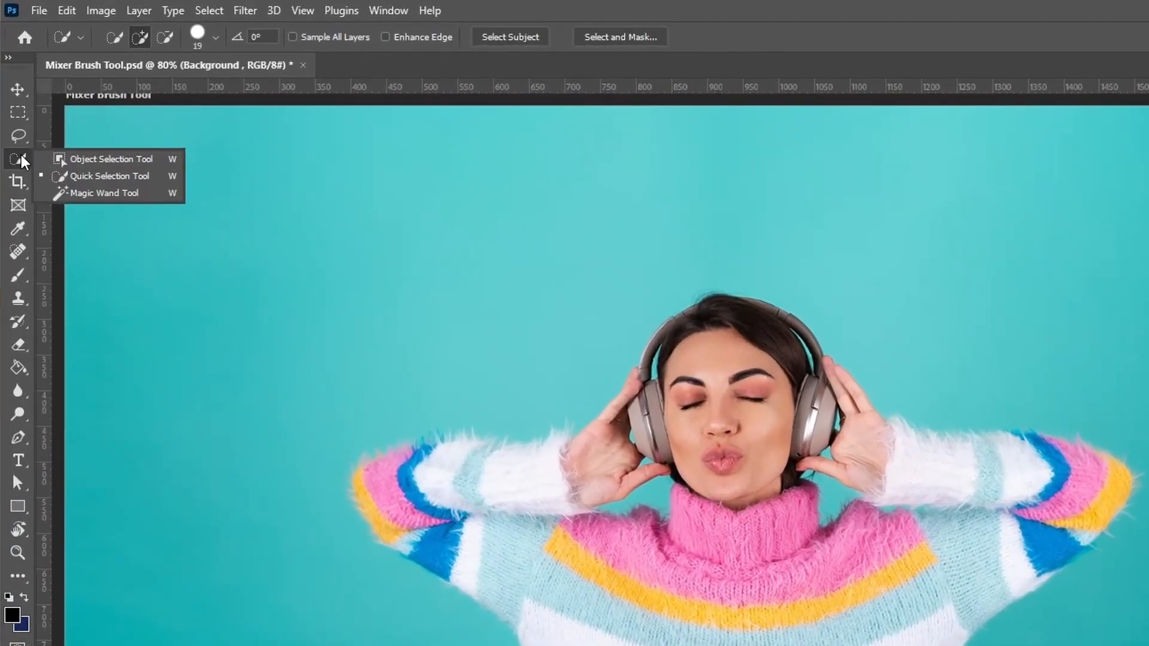
{"action": "left_click", "coordinate": [99, 176]}
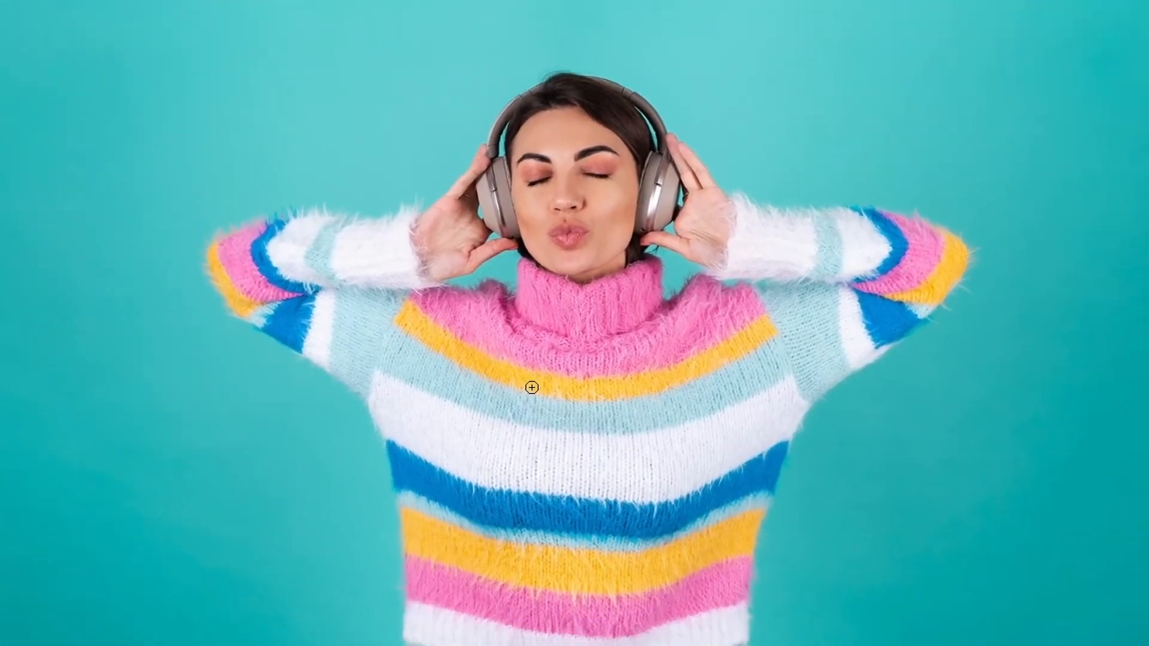
{"action": "left_click_drag", "start_coordinate": [532, 388], "coordinate": [562, 383]}
{"action": "mouse_move", "coordinate": [594, 181]}
{"action": "left_mouse_down"}
{"action": "mouse_move", "coordinate": [328, 251]}
{"action": "mouse_move", "coordinate": [567, 645]}
{"action": "mouse_move", "coordinate": [885, 243]}
{"action": "left_mouse_up"}
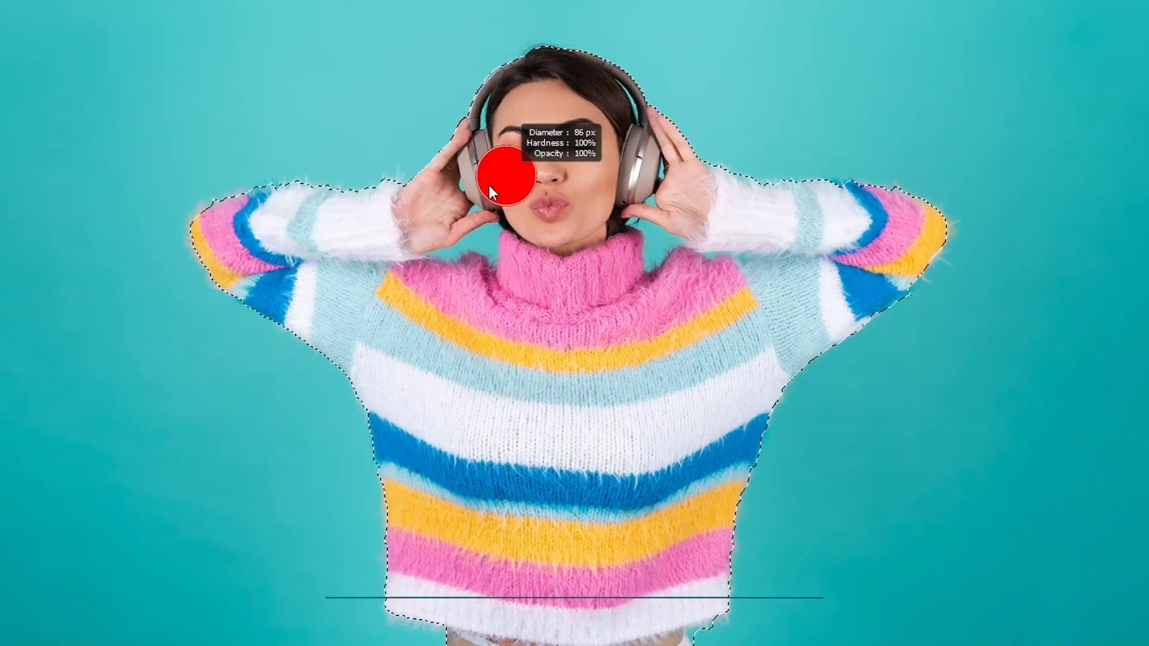
Step: Adjust the selection brush size and subtract the background gaps between her hands, neck and shoulders from the selection
{"action": "left_click_drag", "start_coordinate": [469, 196], "coordinate": [460, 197]}
{"action": "mouse_move", "coordinate": [488, 235]}
{"action": "left_mouse_down"}
{"action": "mouse_move", "coordinate": [452, 254]}
{"action": "mouse_move", "coordinate": [474, 262]}
{"action": "mouse_move", "coordinate": [436, 271]}
{"action": "left_mouse_up"}
{"action": "left_click_drag", "start_coordinate": [632, 235], "coordinate": [632, 249]}
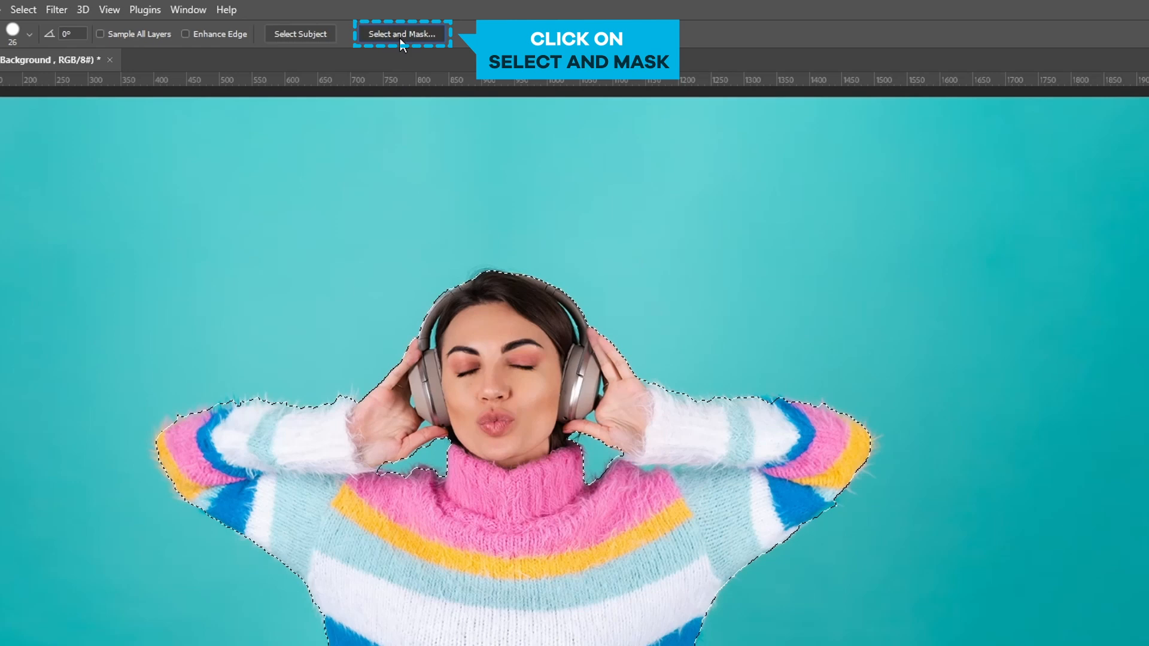
Step: Open Select and Mask with the Overlay view and set edge detection to a 4 px radius with Smart Radius on
{"action": "left_click", "coordinate": [400, 34]}
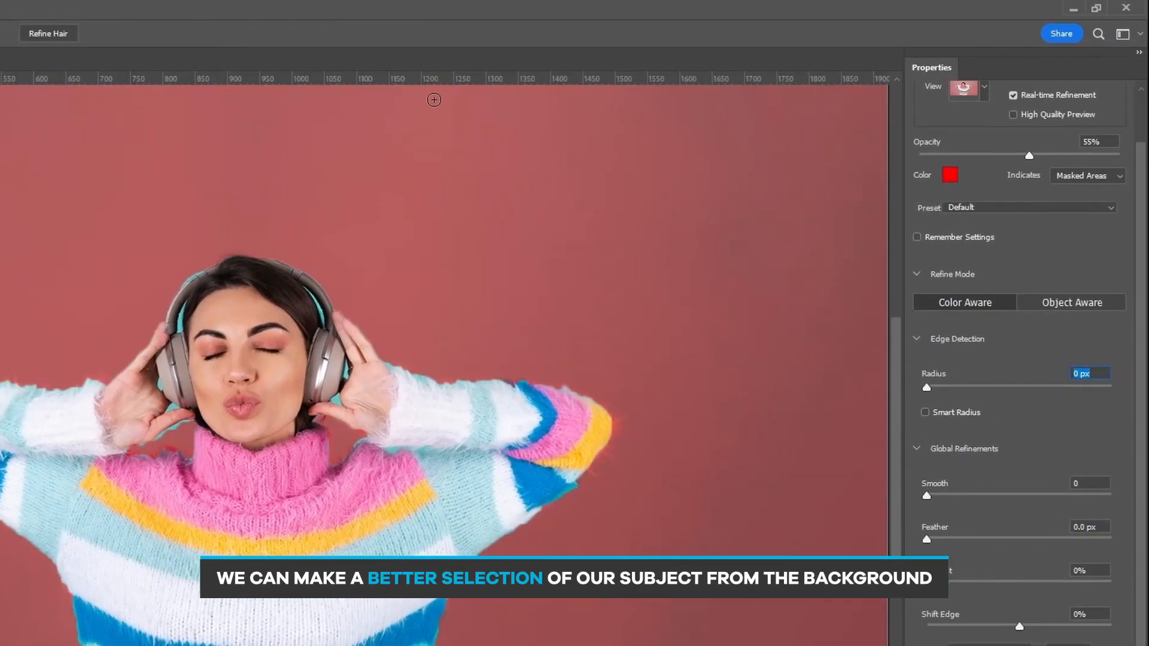
{"action": "left_click", "coordinate": [978, 92]}
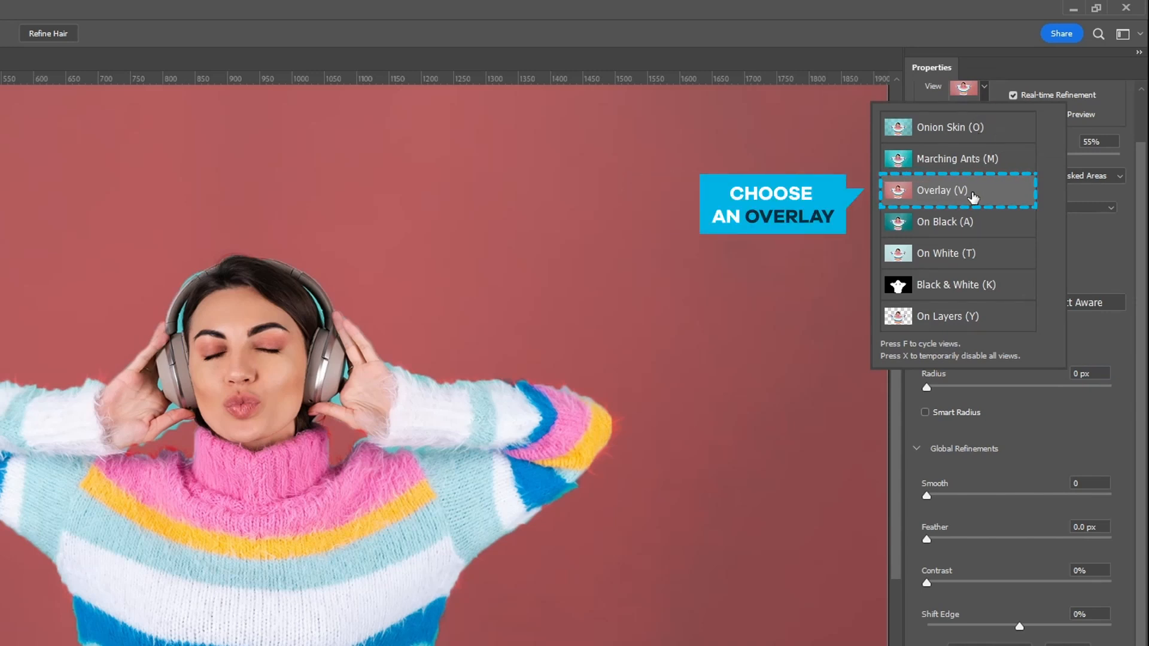
{"action": "left_click", "coordinate": [981, 92]}
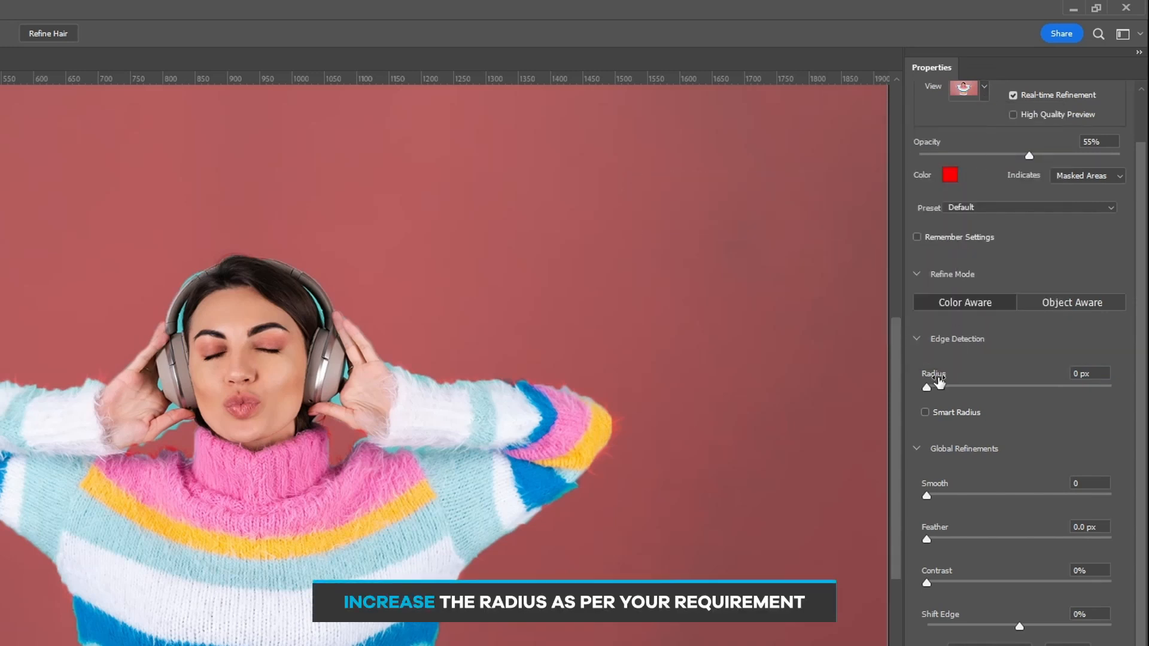
{"action": "left_click_drag", "start_coordinate": [949, 386], "coordinate": [963, 386]}
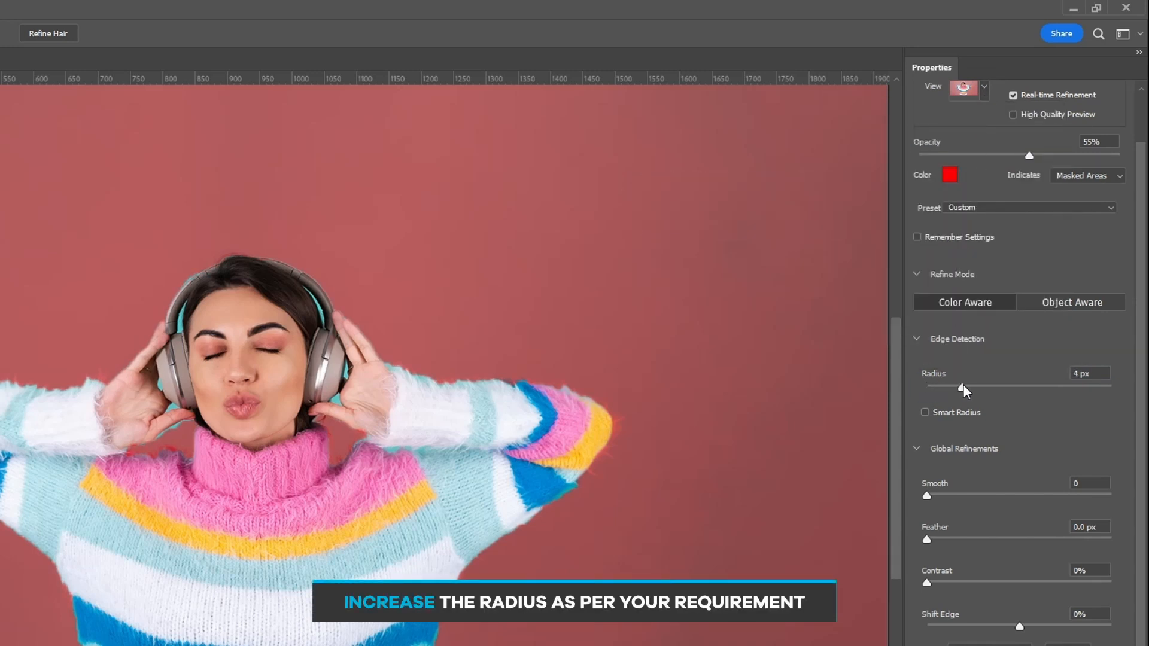
{"action": "left_click", "coordinate": [925, 415]}
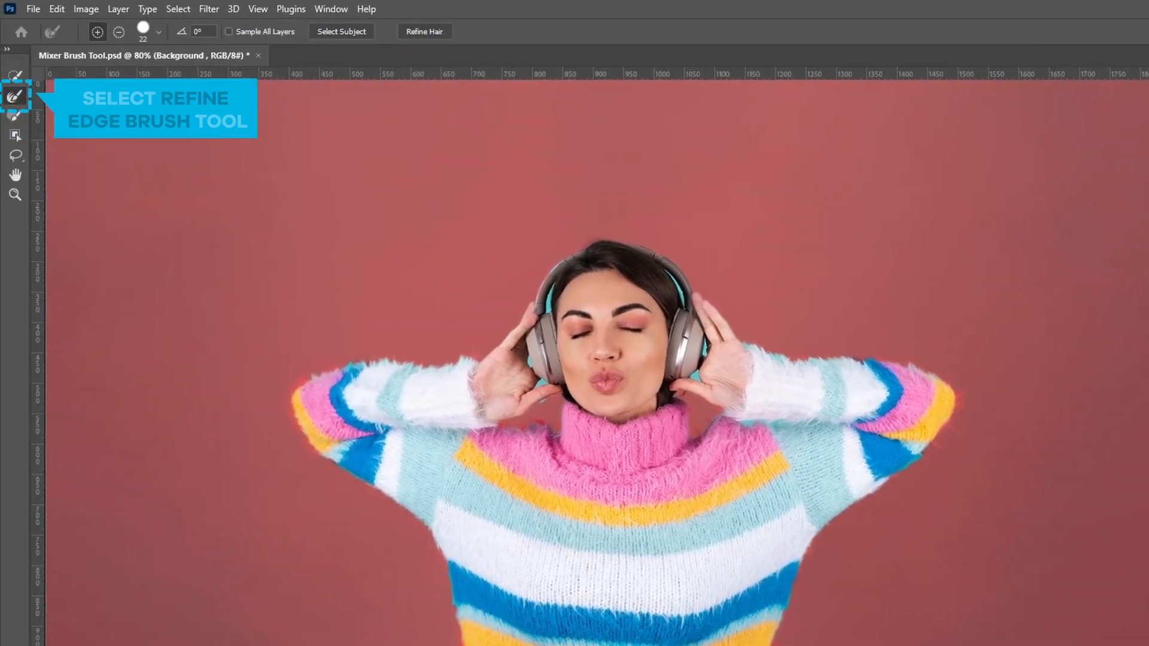
Step: Refine the fuzzy sweater and hair edges with the Refine Edge Brush Tool and output the result to a New Layer
{"action": "left_click", "coordinate": [15, 97]}
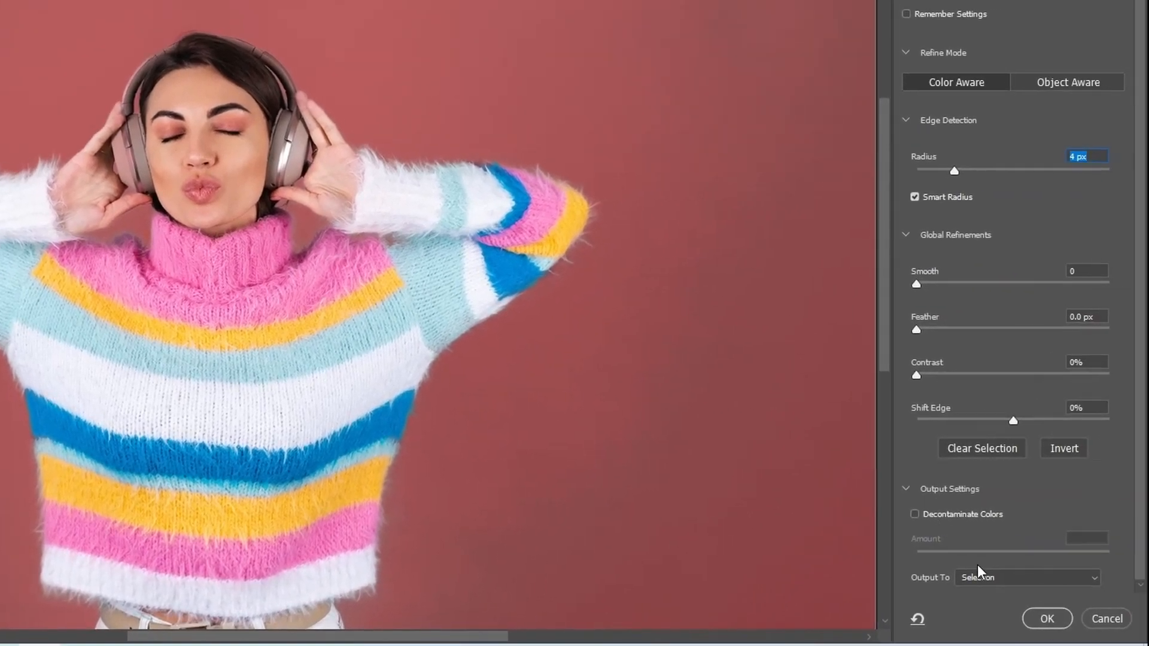
{"action": "left_click", "coordinate": [984, 578]}
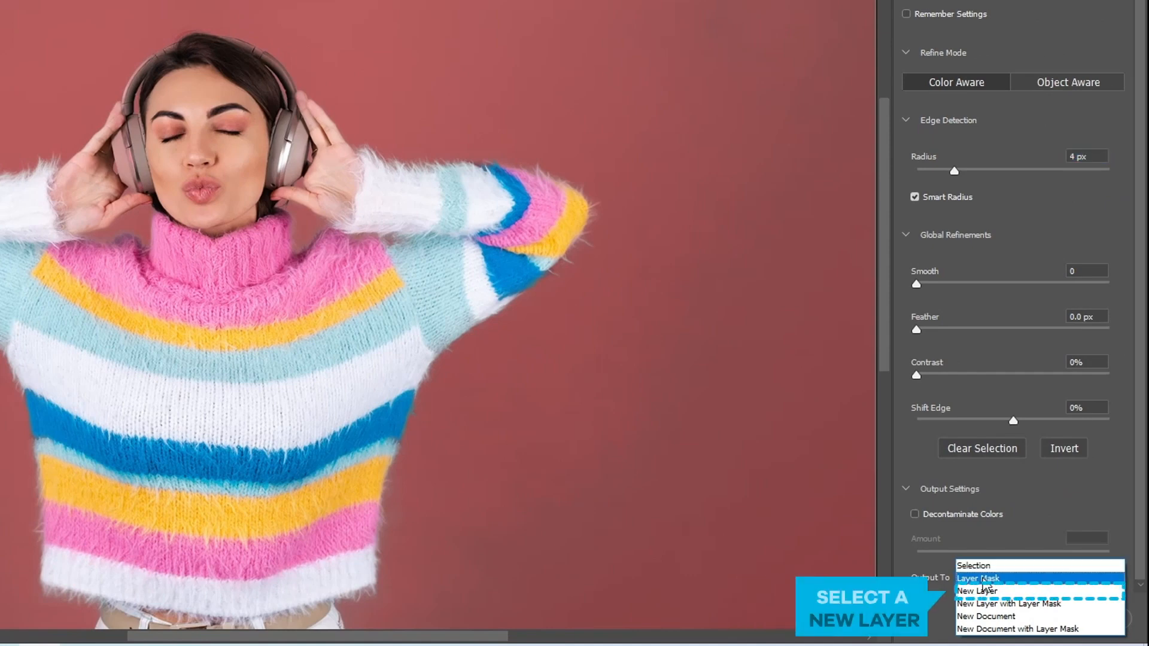
{"action": "left_click", "coordinate": [985, 591]}
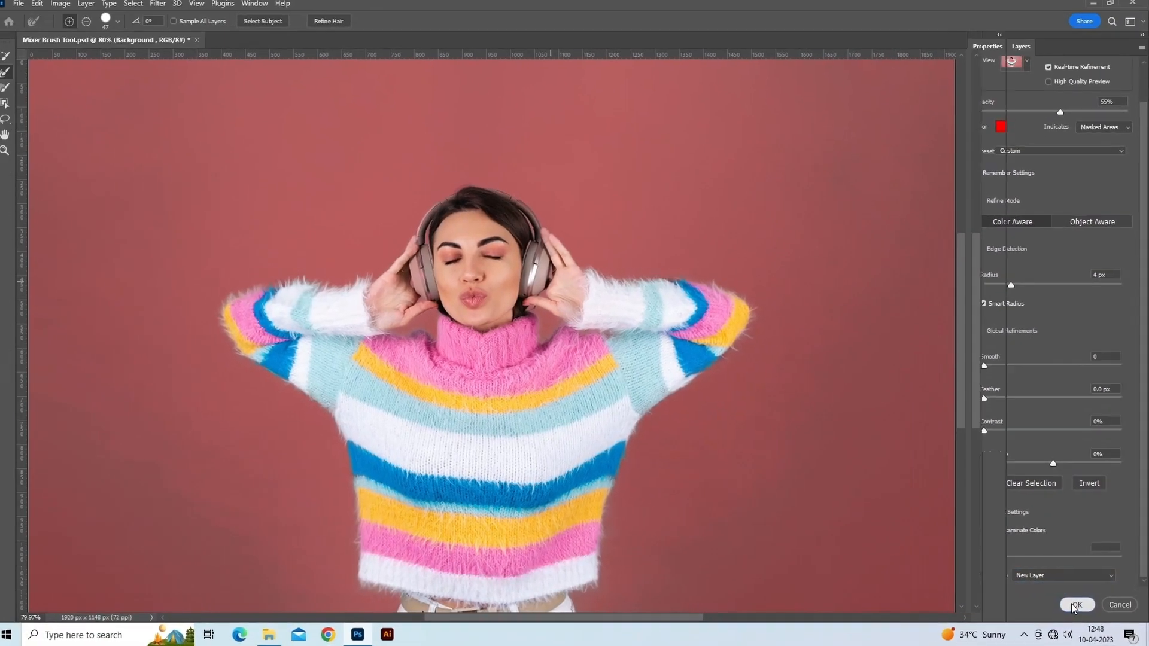
{"action": "left_click", "coordinate": [1076, 605]}
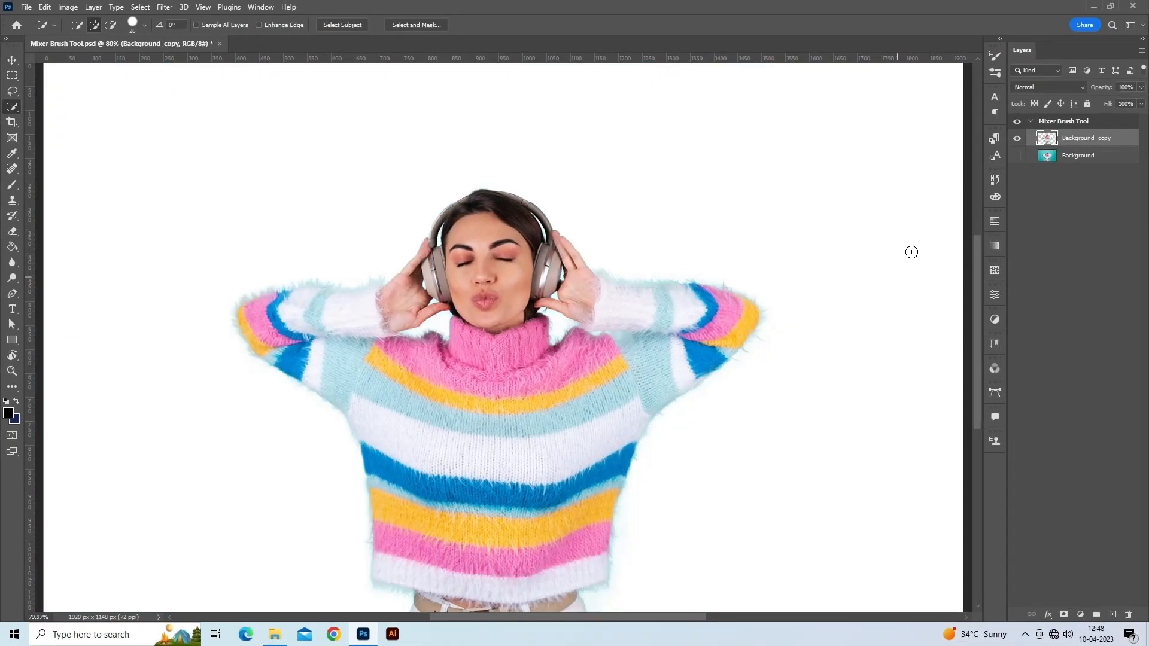
Step: Show the Background layer and add a layer named Mixer Brush between Background and Background copy
{"action": "left_click", "coordinate": [1019, 156]}
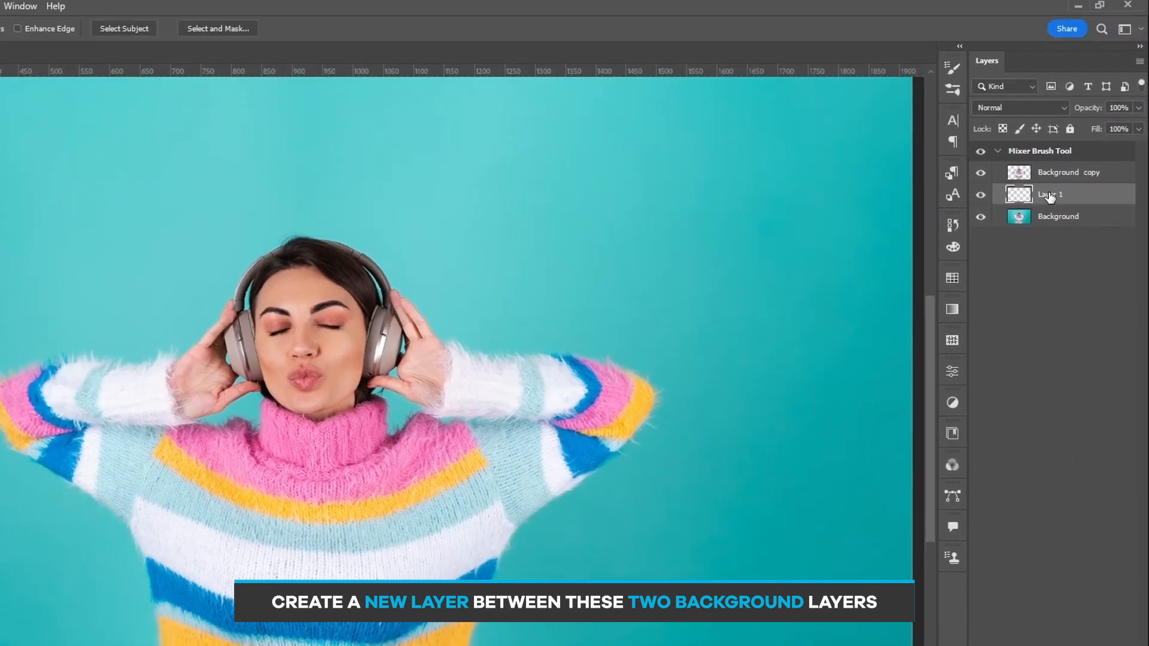
{"action": "double_click", "coordinate": [1049, 53]}
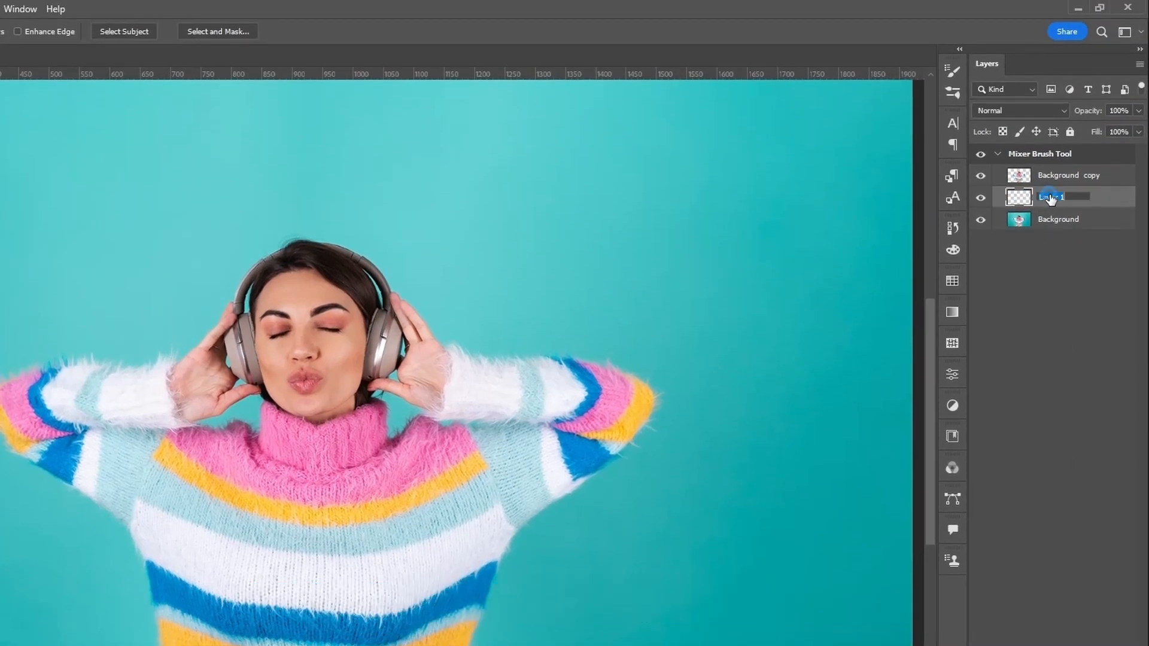
{"action": "type", "text": "Mixer Bru"}
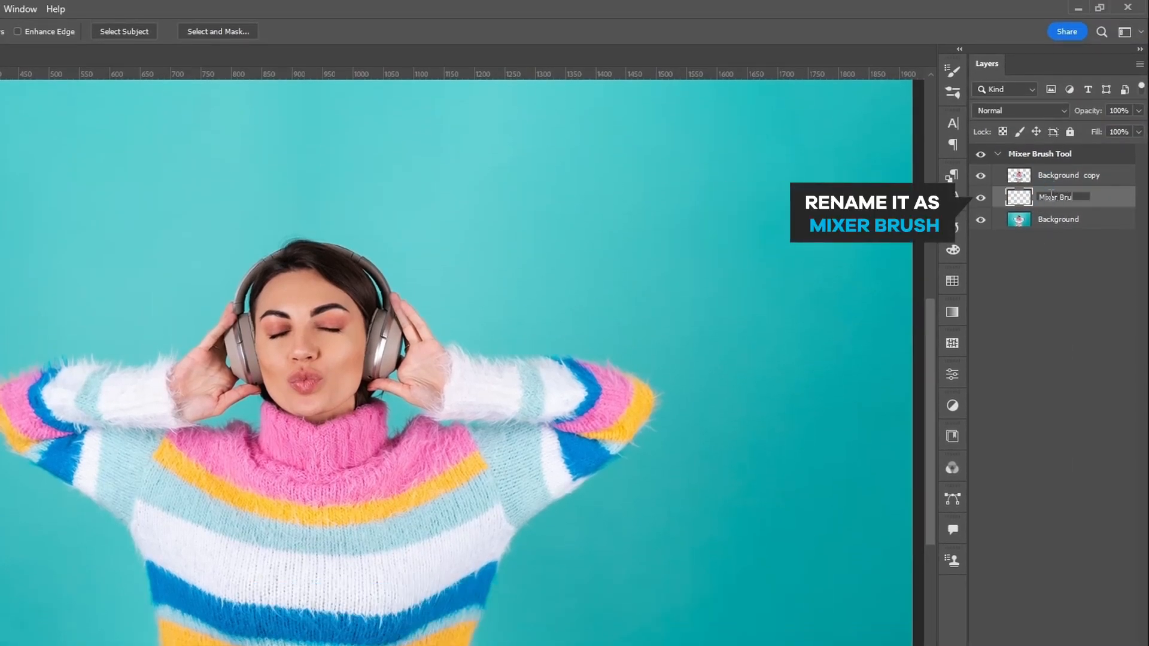
{"action": "type", "text": "sh"}
{"action": "key", "text": "Return"}
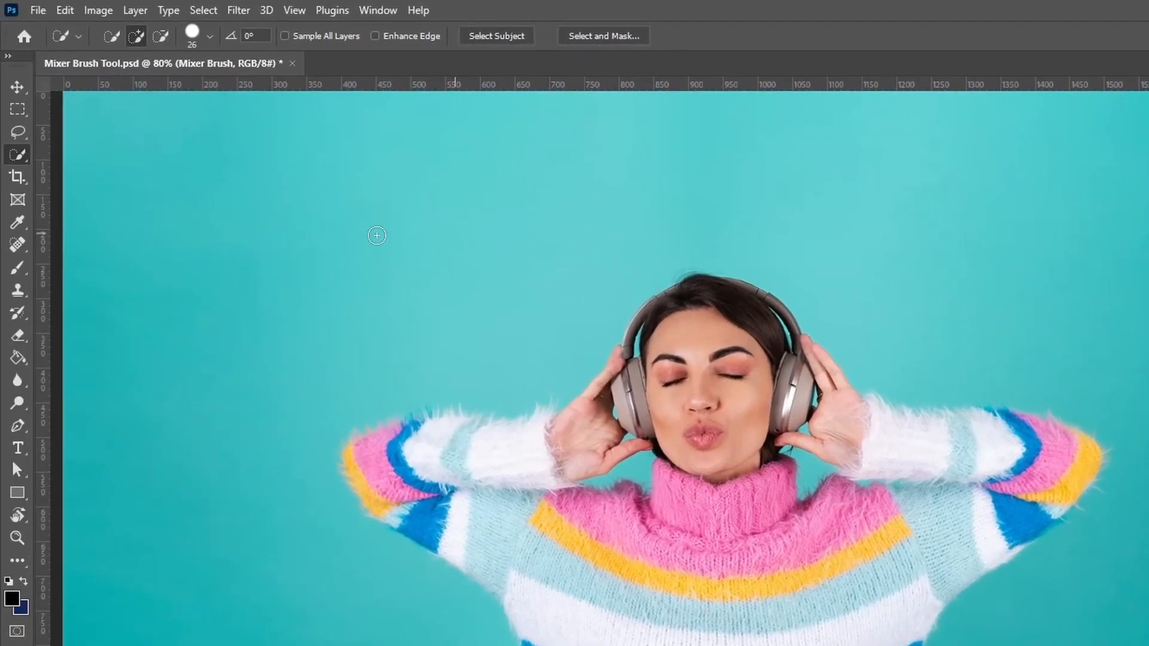
Step: Switch to the Mixer Brush Tool and set its tip to 100% hardness and 1% spacing
{"action": "left_click", "coordinate": [18, 267]}
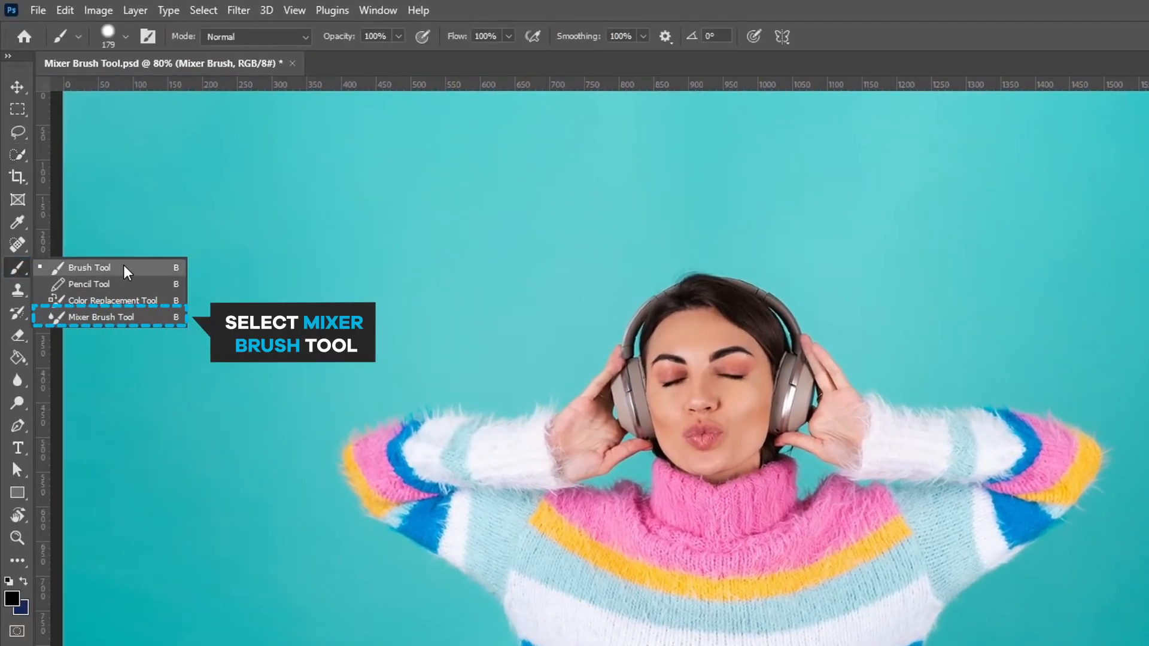
{"action": "left_click", "coordinate": [123, 317]}
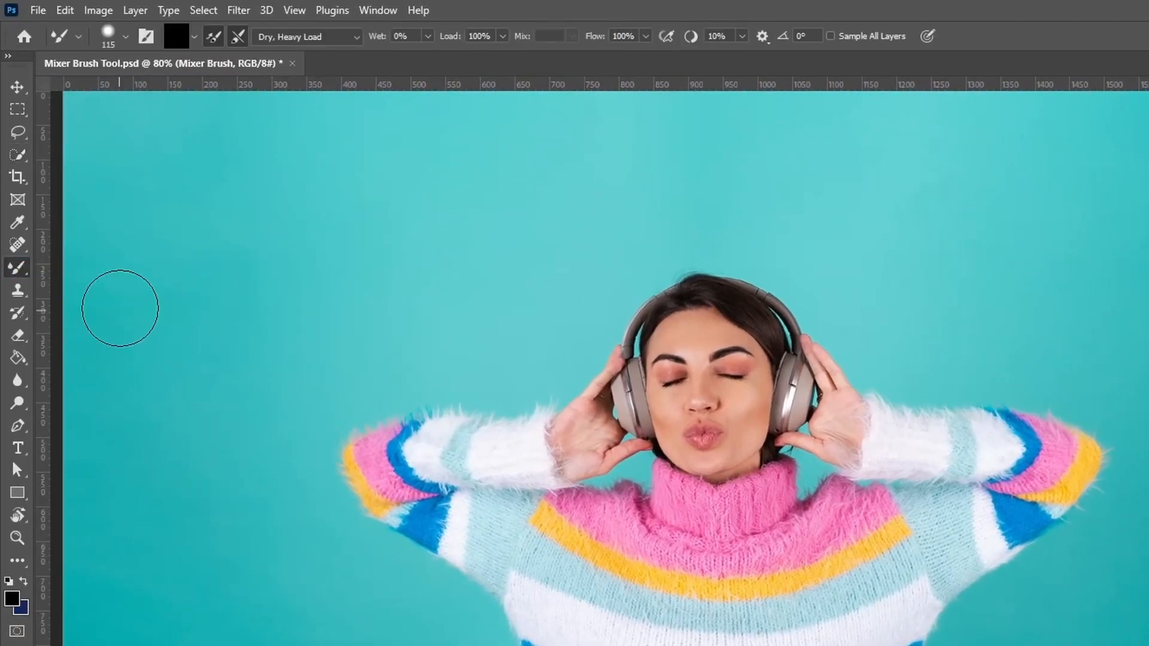
{"action": "left_click", "coordinate": [146, 36]}
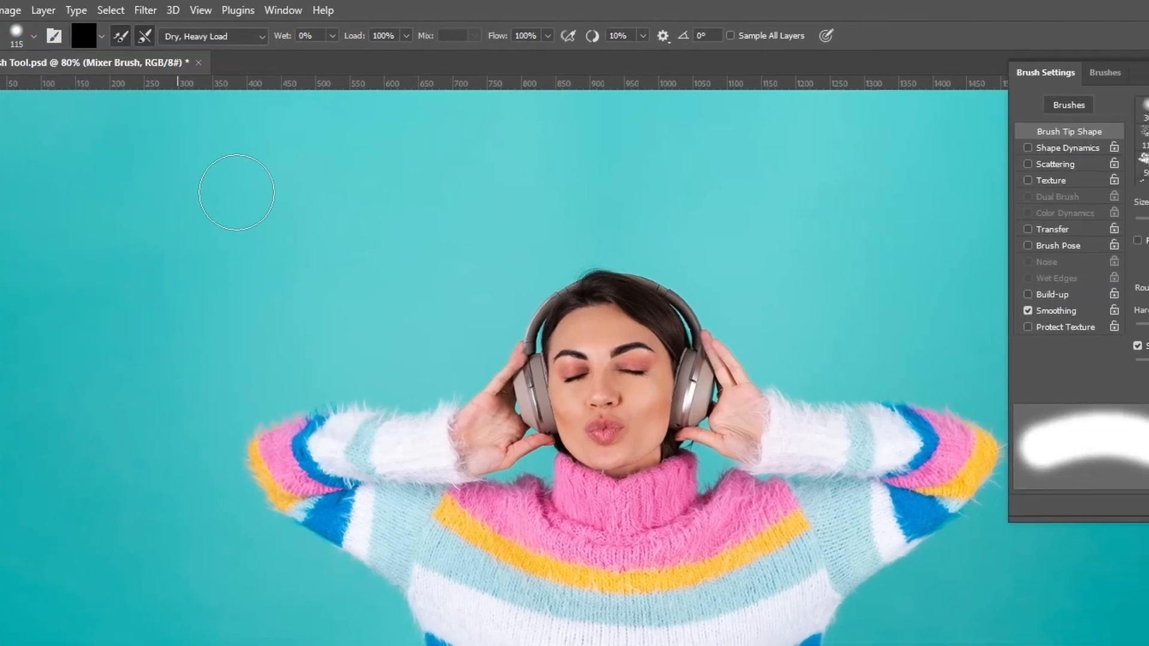
{"action": "left_click_drag", "start_coordinate": [1015, 322], "coordinate": [1106, 323]}
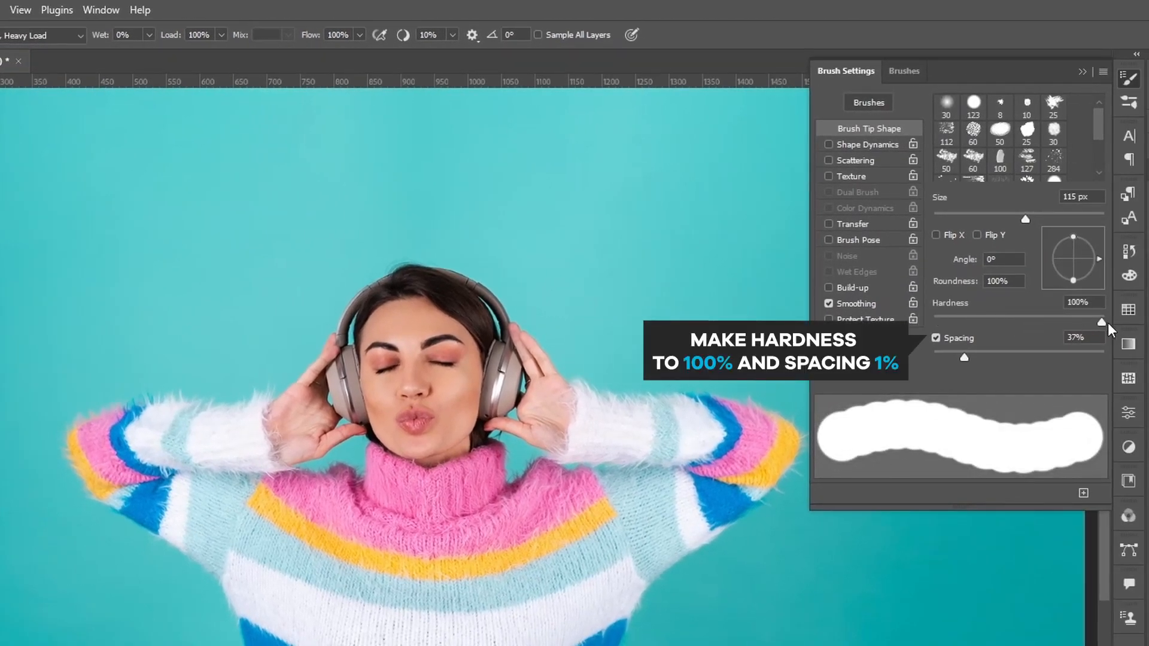
{"action": "left_click_drag", "start_coordinate": [964, 357], "coordinate": [932, 355]}
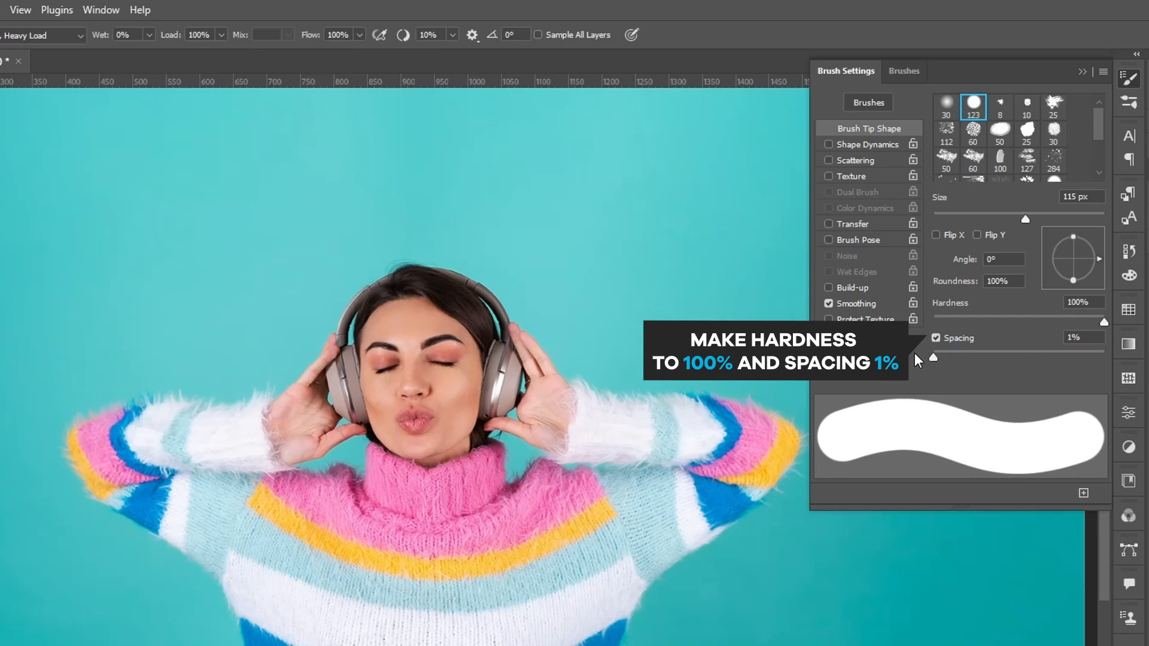
{"action": "left_click", "coordinate": [1083, 72]}
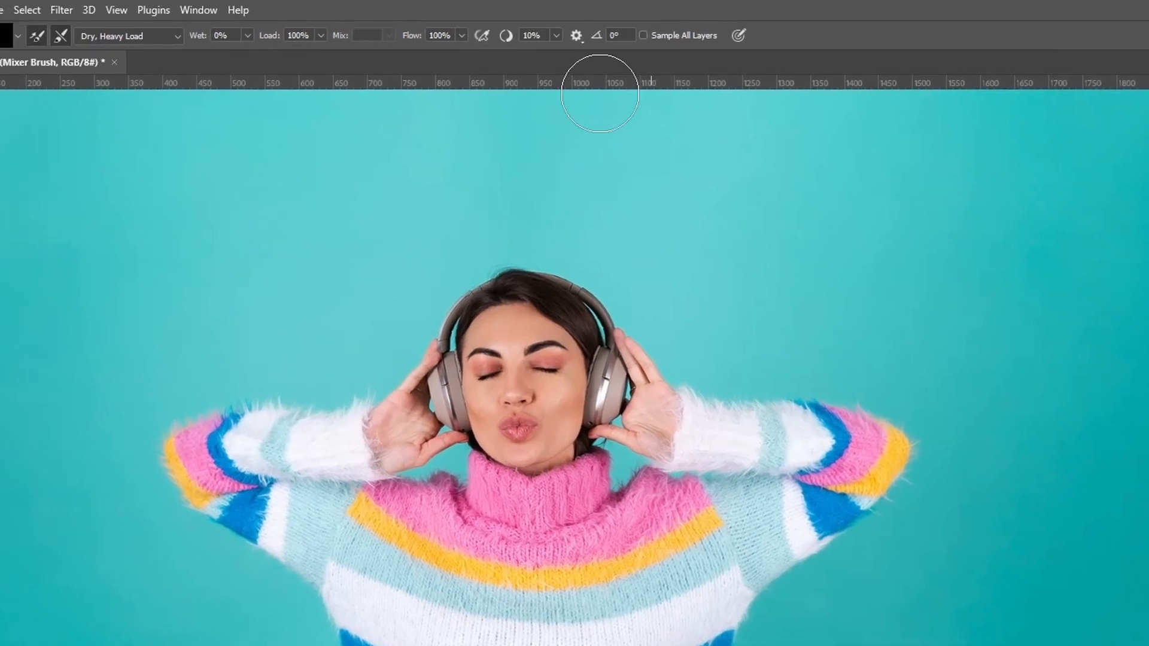
Step: Use the Dry, Heavy Load preset for the mixer brush and set its smoothing to 40%
{"action": "left_click", "coordinate": [155, 36]}
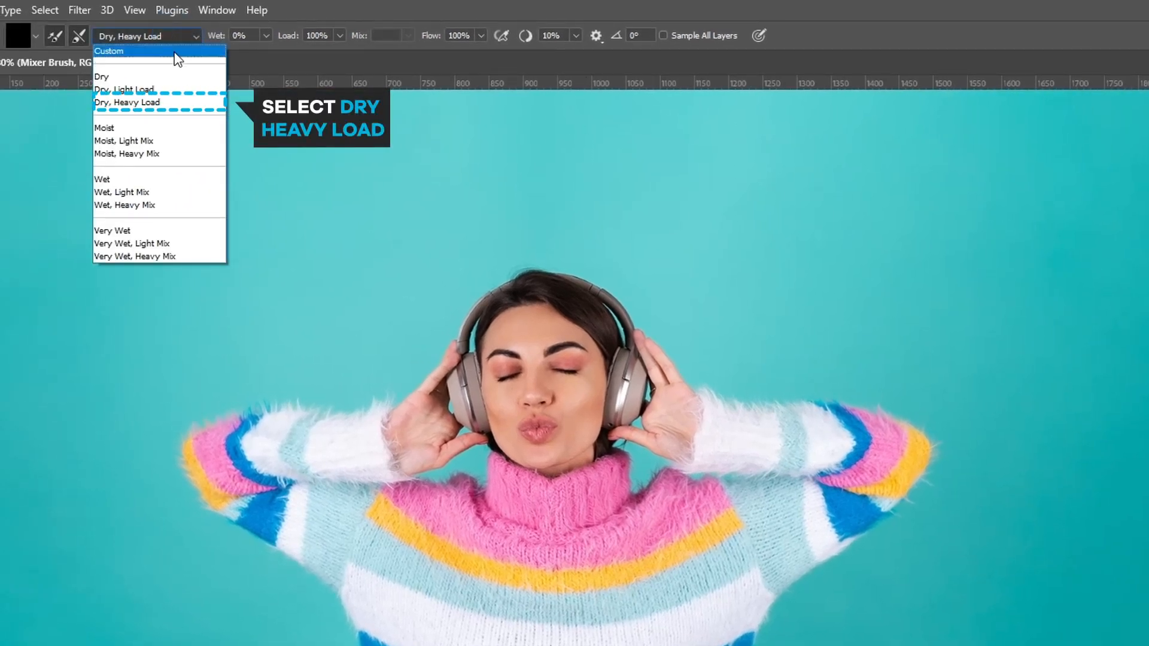
{"action": "left_click", "coordinate": [177, 102]}
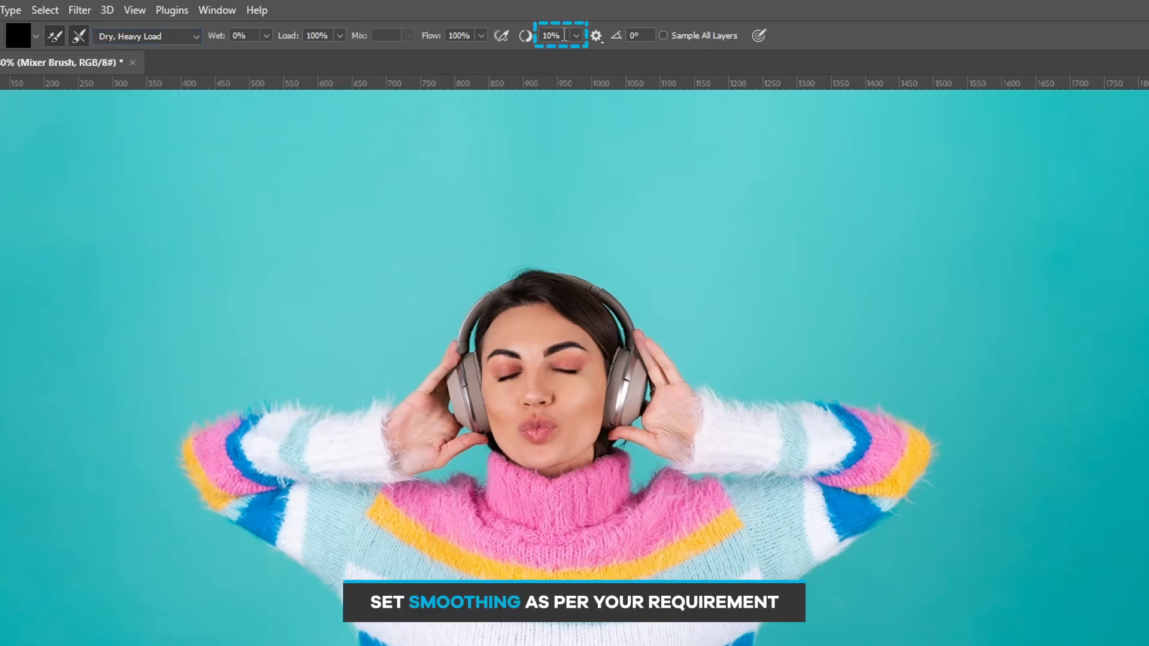
{"action": "type", "text": "40"}
{"action": "key", "text": "Return"}
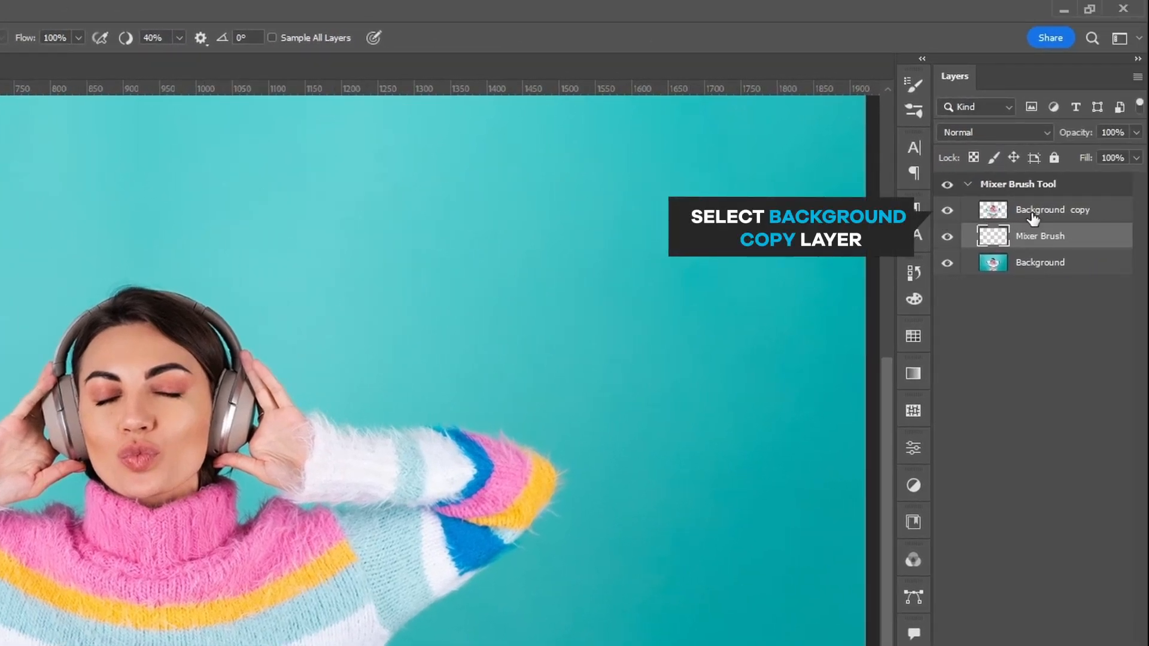
Step: Sample the sweater stripes from the Background copy layer and paint a looping striped ribbon behind the woman on the Mixer Brush layer
{"action": "left_click", "coordinate": [1034, 218]}
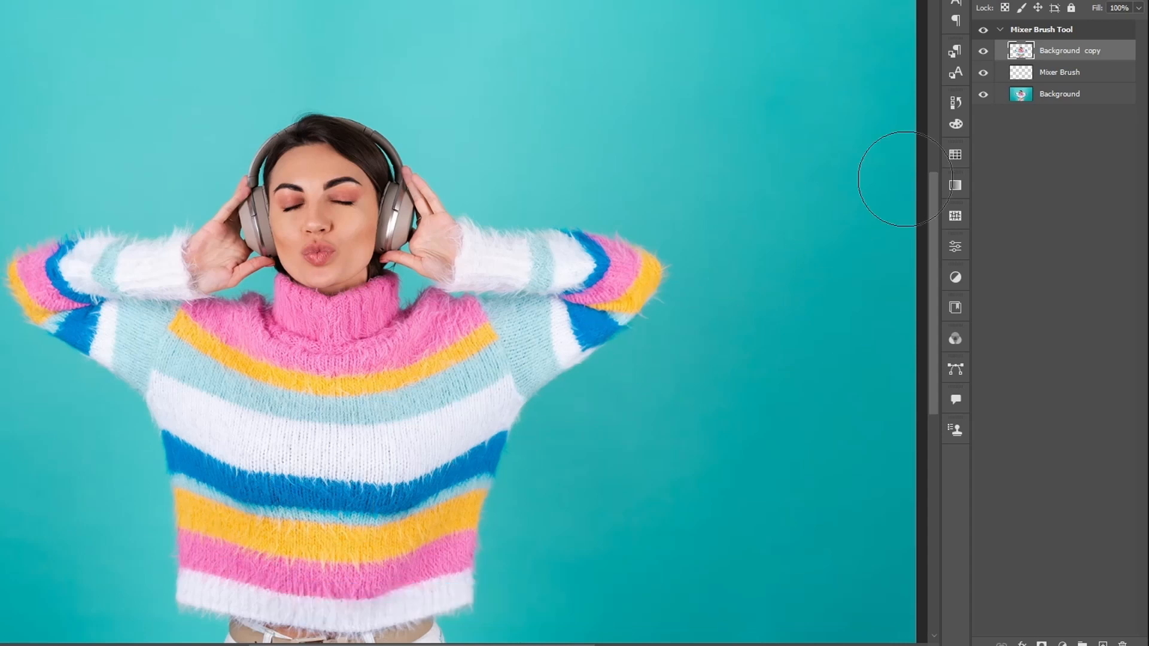
{"action": "left_click", "coordinate": [1060, 73]}
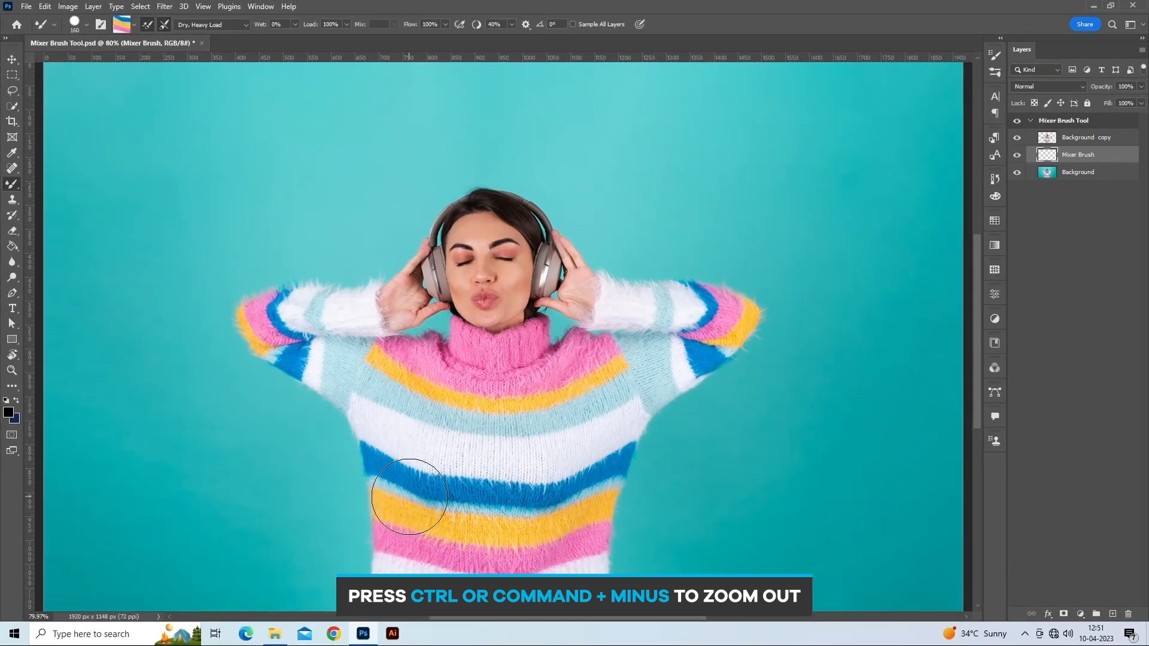
{"action": "key", "text": "ctrl+minus"}
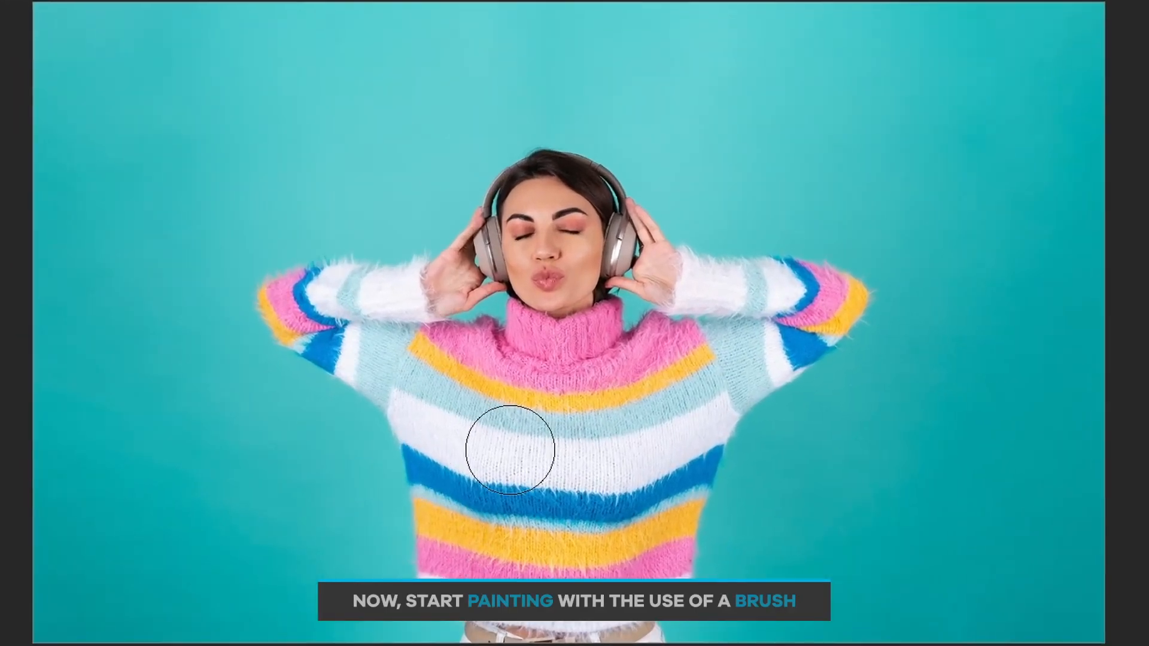
{"action": "mouse_move", "coordinate": [510, 450]}
{"action": "left_mouse_down"}
{"action": "mouse_move", "coordinate": [561, 330]}
{"action": "mouse_move", "coordinate": [499, 306]}
{"action": "mouse_move", "coordinate": [378, 180]}
{"action": "mouse_move", "coordinate": [234, 114]}
{"action": "mouse_move", "coordinate": [153, 109]}
{"action": "mouse_move", "coordinate": [0, 157]}
{"action": "left_mouse_up"}
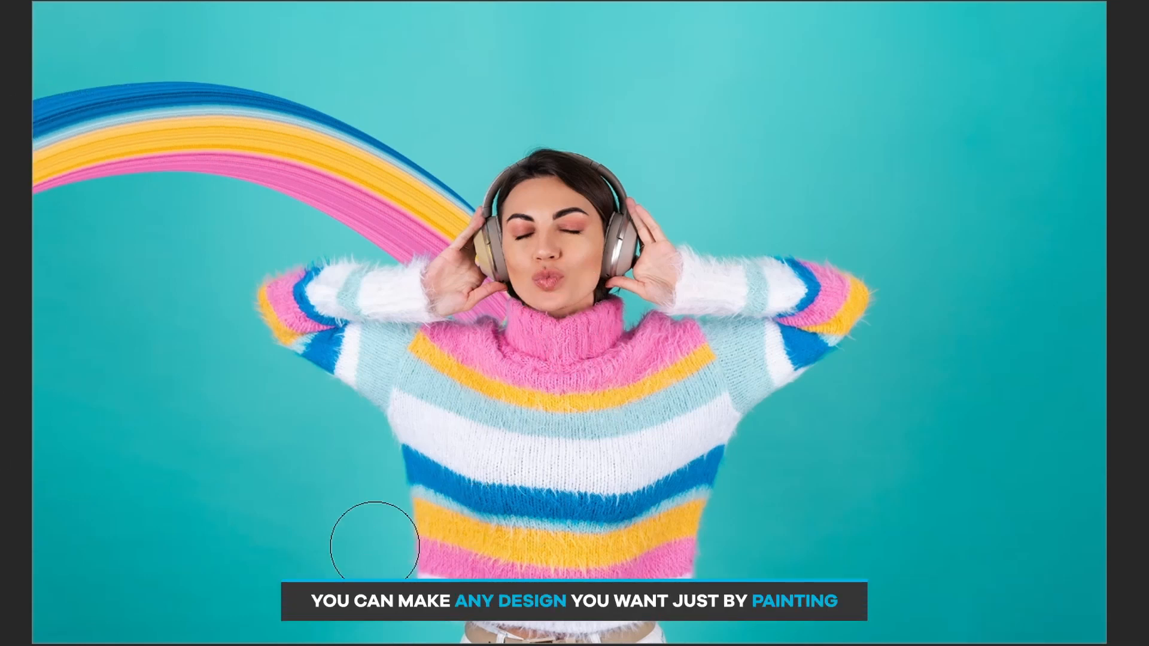
{"action": "mouse_move", "coordinate": [374, 545]}
{"action": "left_mouse_down"}
{"action": "mouse_move", "coordinate": [191, 607]}
{"action": "mouse_move", "coordinate": [112, 588]}
{"action": "mouse_move", "coordinate": [82, 375]}
{"action": "mouse_move", "coordinate": [252, 281]}
{"action": "mouse_move", "coordinate": [441, 307]}
{"action": "left_mouse_up"}
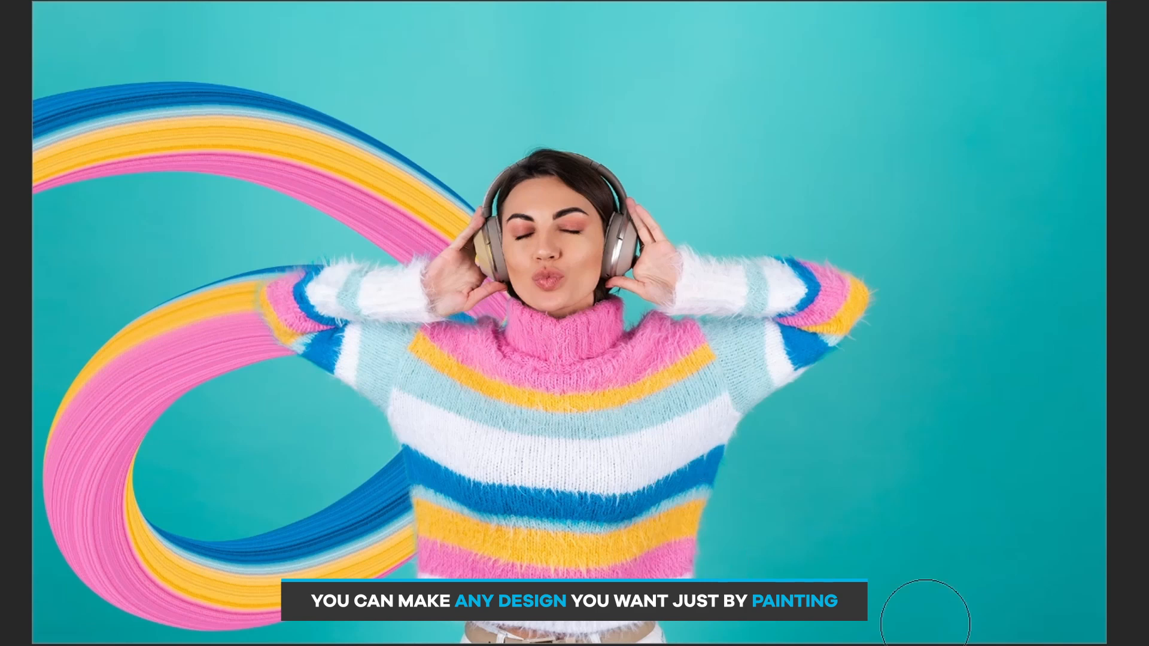
{"action": "left_click_drag", "start_coordinate": [703, 478], "coordinate": [1106, 604]}
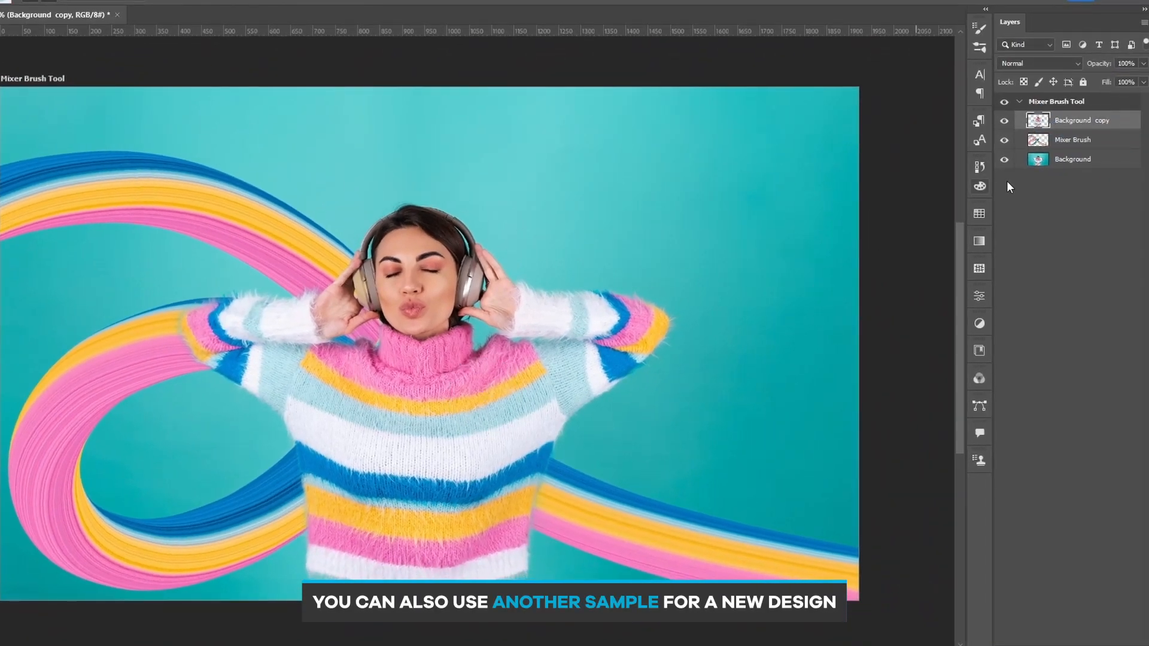
Step: On the Mixer Brush layer, add a second striped ribbon beside her head by stroking a curved path with a new sweater sample
{"action": "left_click", "coordinate": [1066, 144]}
{"action": "mouse_move", "coordinate": [531, 195]}
{"action": "left_mouse_down"}
{"action": "mouse_move", "coordinate": [629, 161]}
{"action": "mouse_move", "coordinate": [726, 177]}
{"action": "mouse_move", "coordinate": [905, 312]}
{"action": "left_mouse_up"}
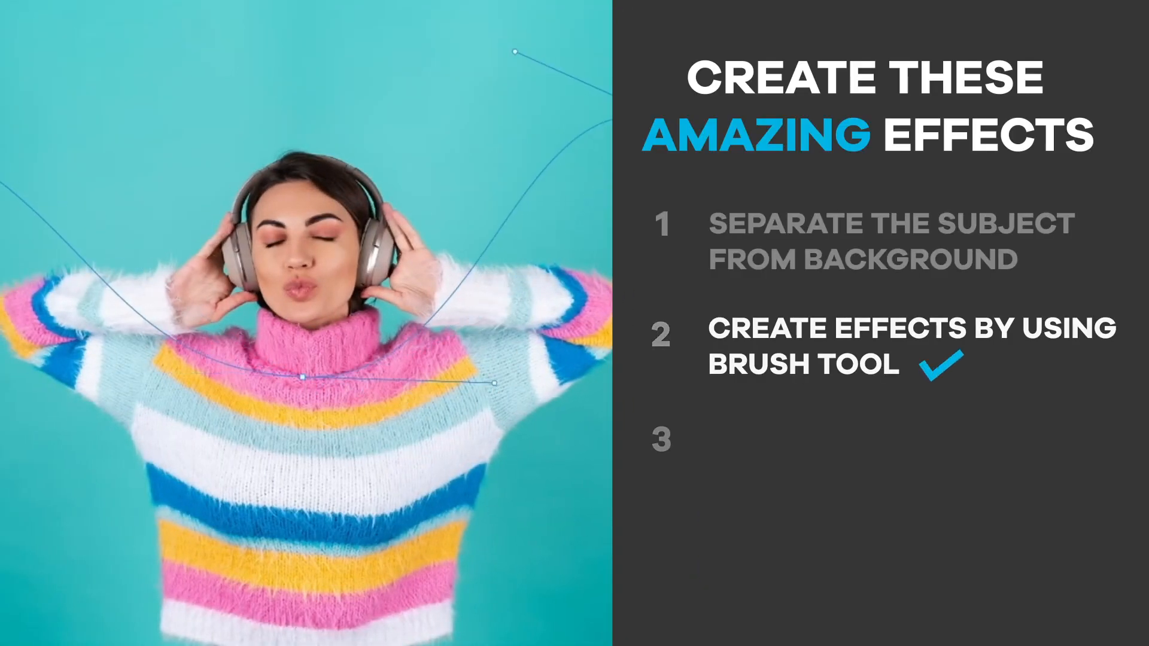
{"action": "right_click", "coordinate": [426, 328]}
{"action": "left_click", "coordinate": [479, 474]}
{"action": "left_click", "coordinate": [536, 129]}
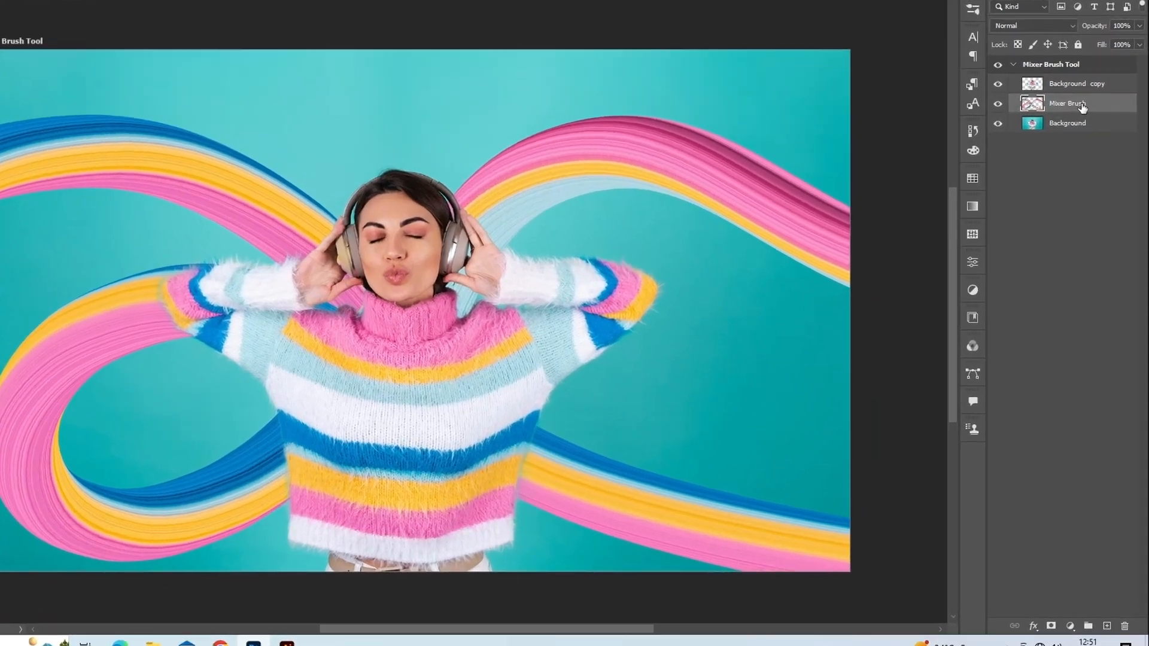
Step: Create a new layer between the Mixer Brush and Background copy layers
{"action": "left_click", "coordinate": [1106, 625]}
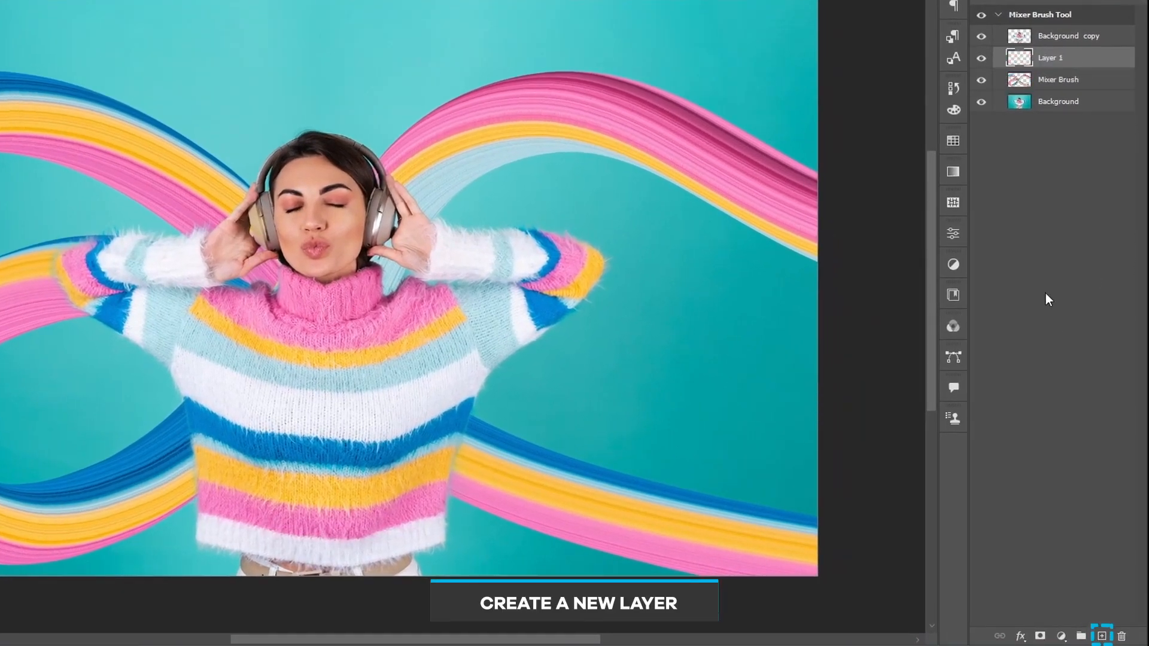
Step: Rename the new layer as Path and hide the Mixer Brush layer
{"action": "double_click", "coordinate": [1051, 58]}
{"action": "type", "text": "Path"}
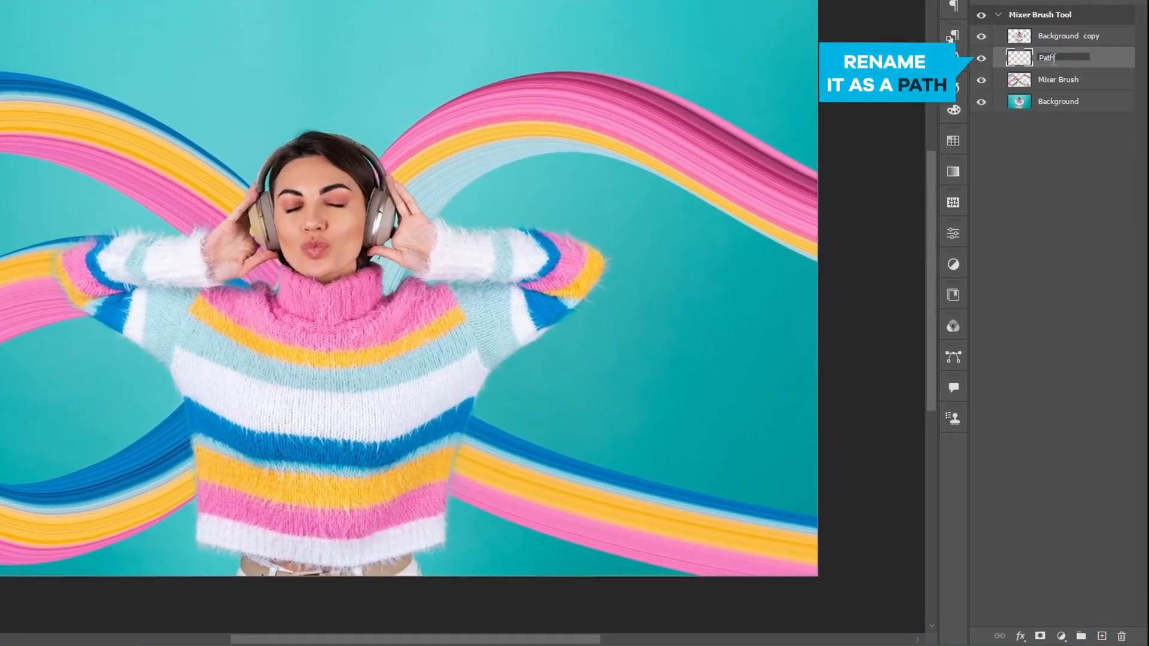
{"action": "left_click", "coordinate": [982, 80]}
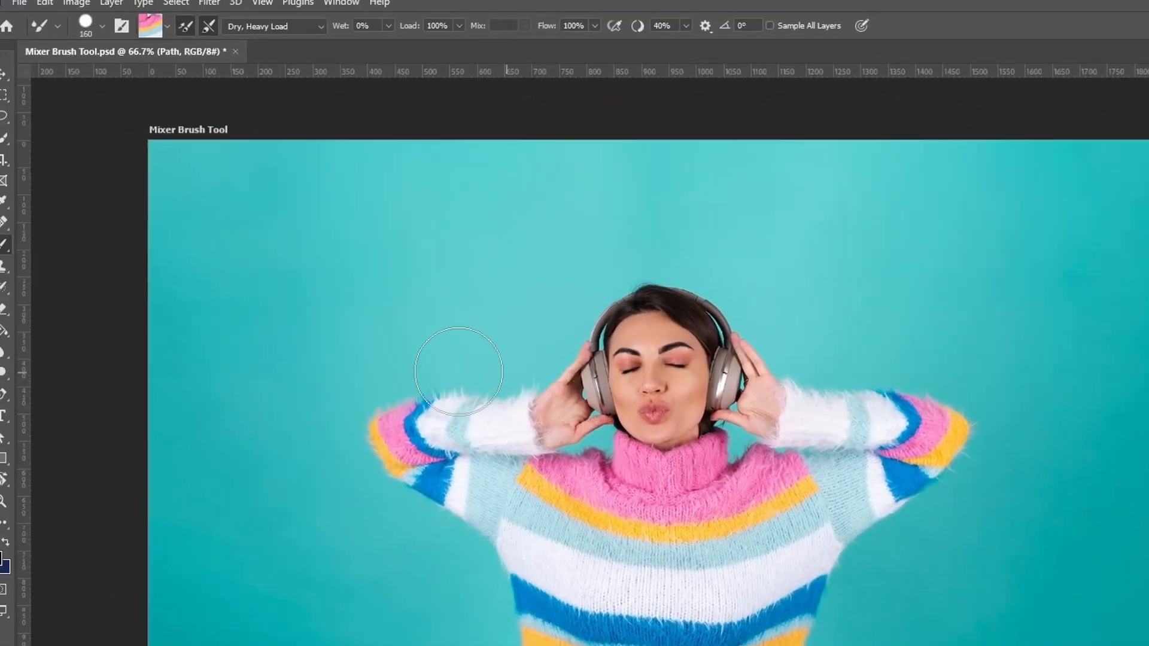
Step: With the Pen Tool in Path mode, draw a wavy curve dipping across the woman's collar past both canvas edges, and flatten its right crest
{"action": "left_click", "coordinate": [9, 402]}
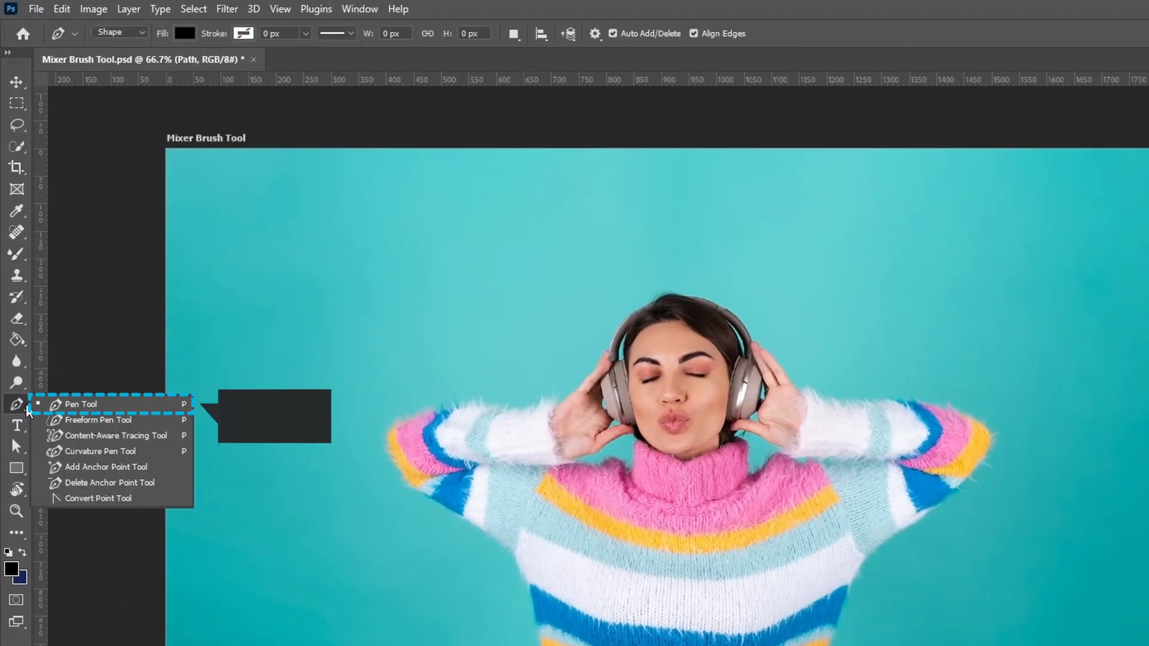
{"action": "left_click", "coordinate": [72, 405]}
{"action": "left_click", "coordinate": [124, 34]}
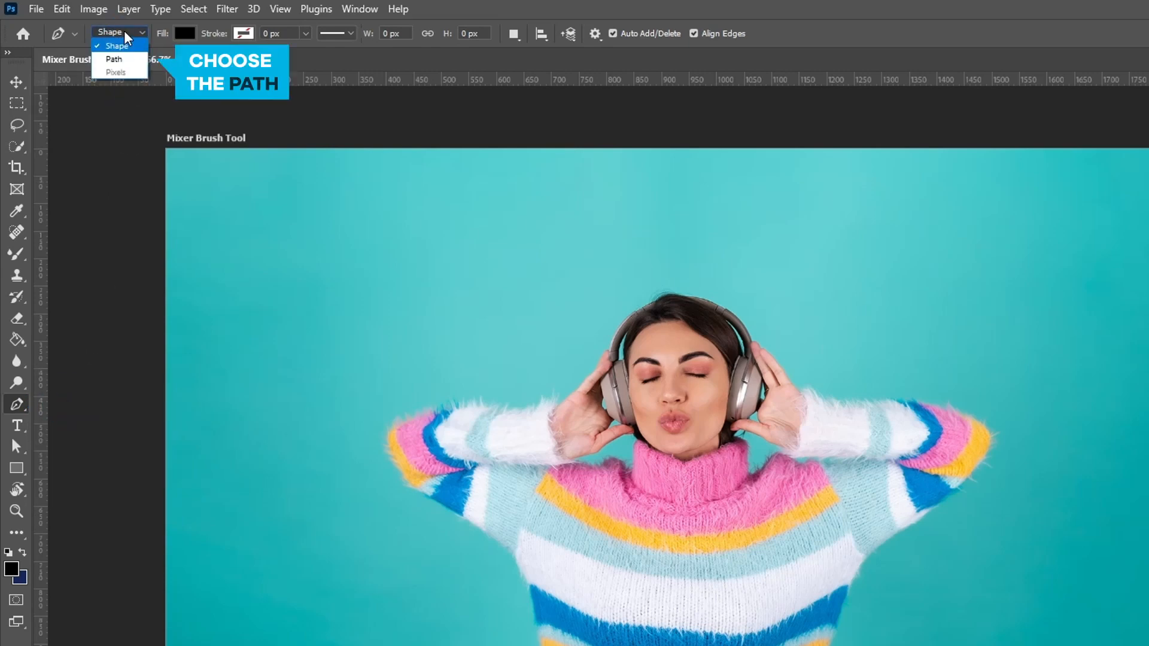
{"action": "left_click", "coordinate": [125, 60]}
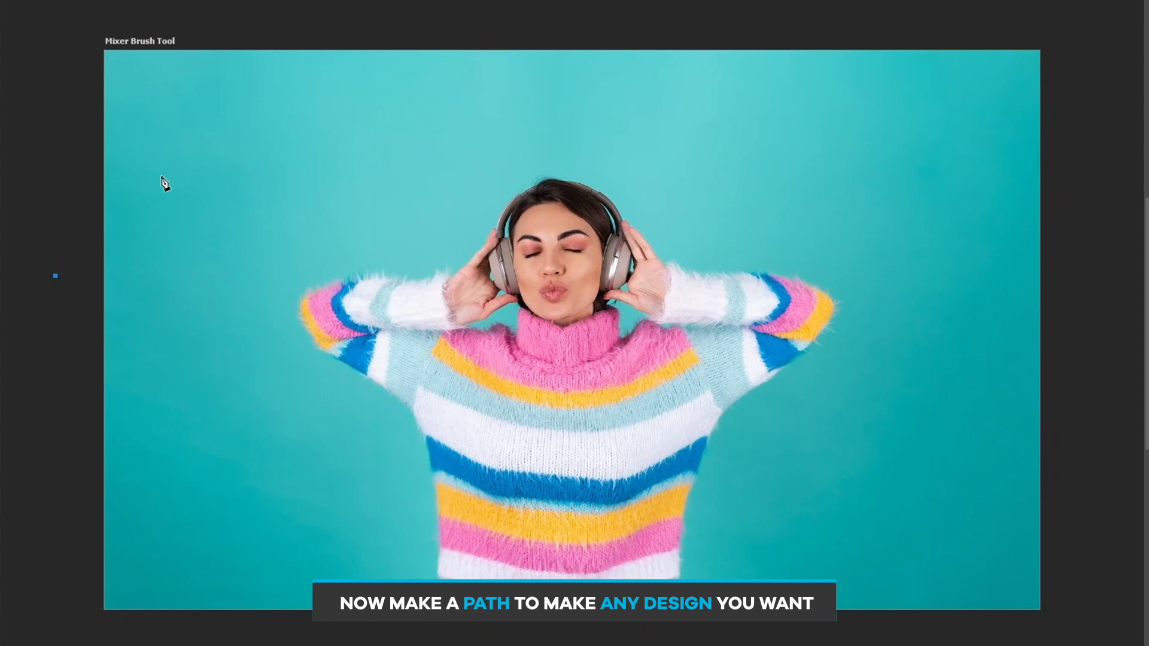
{"action": "left_click_drag", "start_coordinate": [236, 162], "coordinate": [384, 228]}
{"action": "left_click_drag", "start_coordinate": [556, 365], "coordinate": [714, 370]}
{"action": "left_click_drag", "start_coordinate": [872, 159], "coordinate": [1013, 223]}
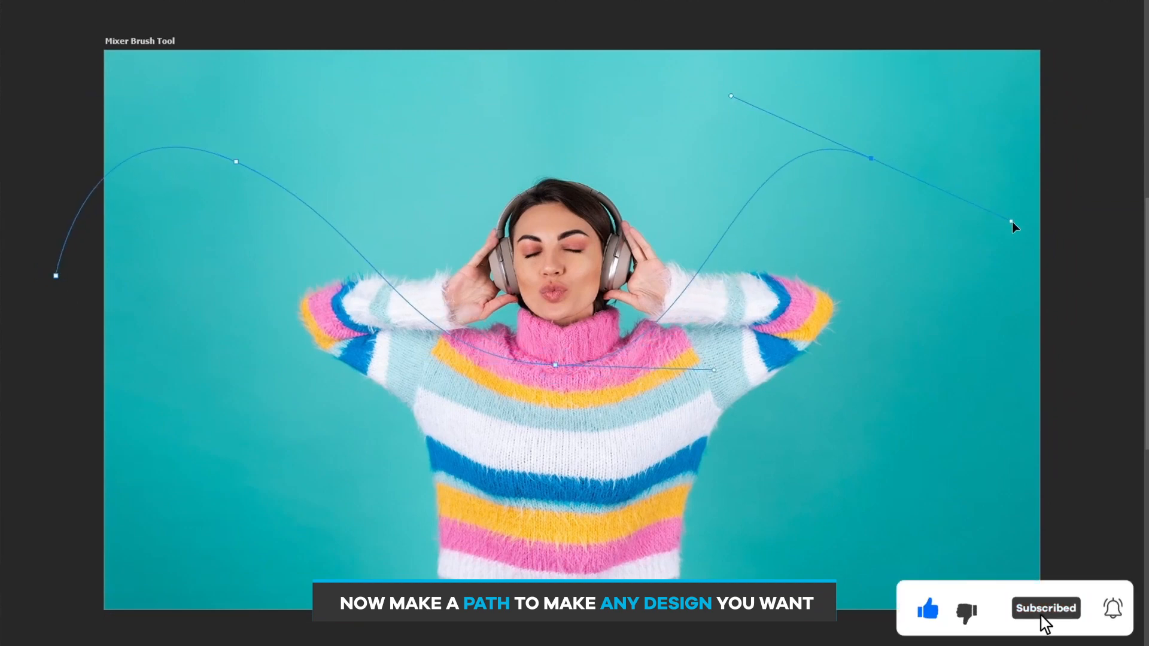
{"action": "left_click", "coordinate": [1121, 348]}
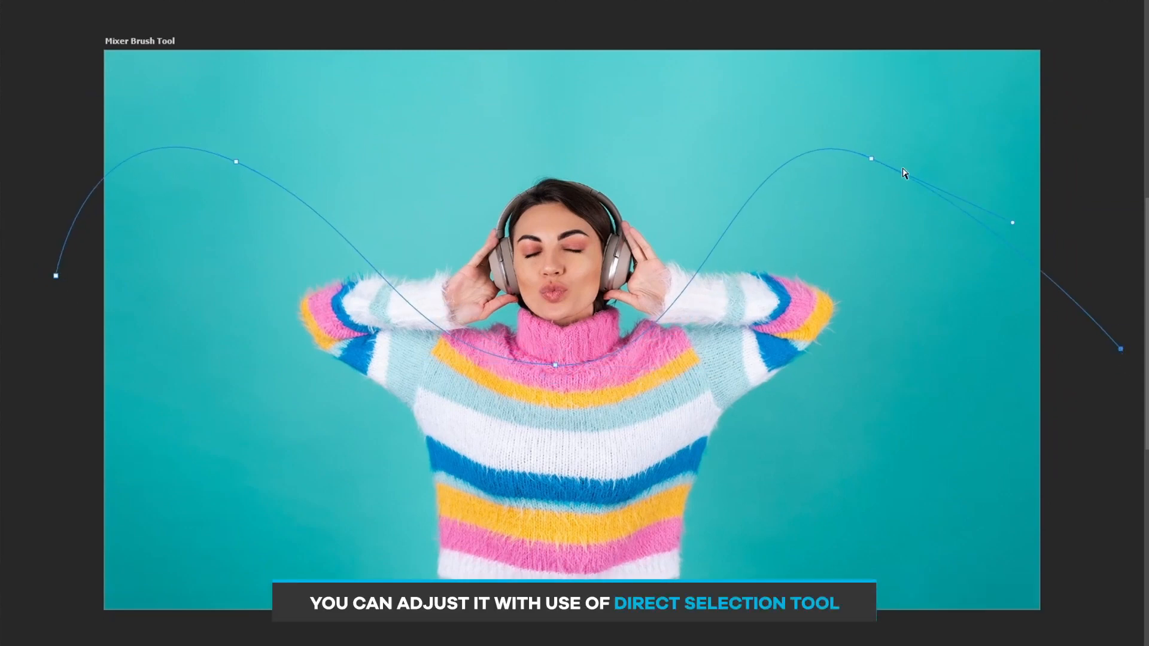
{"action": "left_click_drag", "start_coordinate": [1011, 225], "coordinate": [1032, 183]}
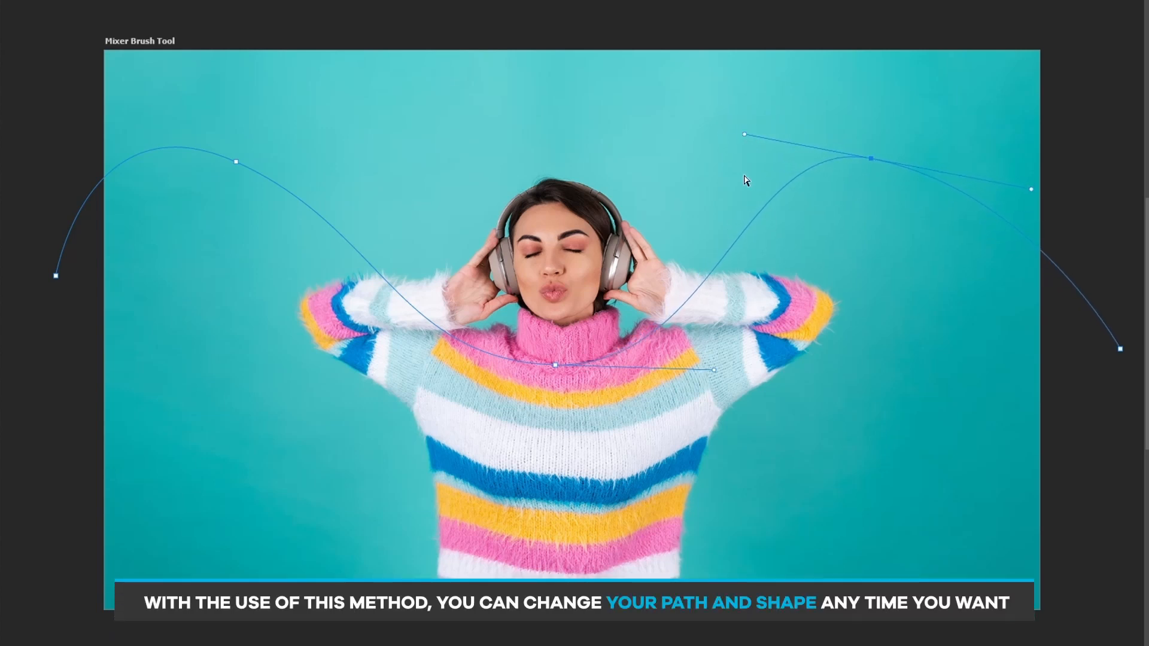
Step: Stroke the wavy path on the Path layer using the Mixer Brush Tool
{"action": "right_click", "coordinate": [658, 330]}
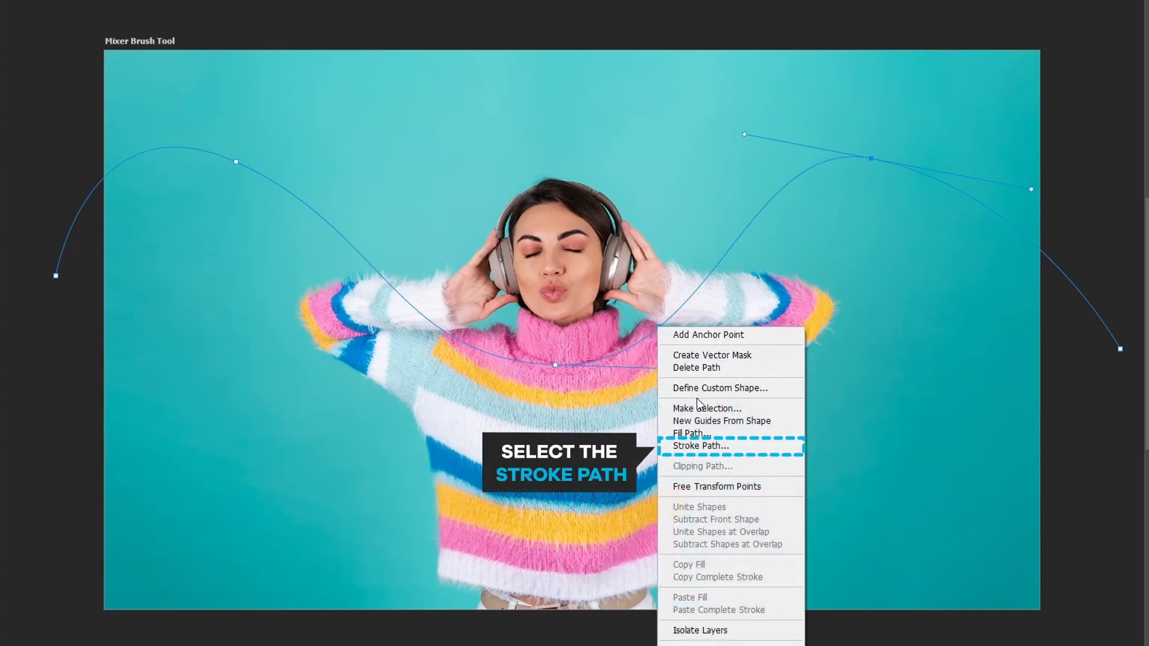
{"action": "left_click", "coordinate": [702, 446]}
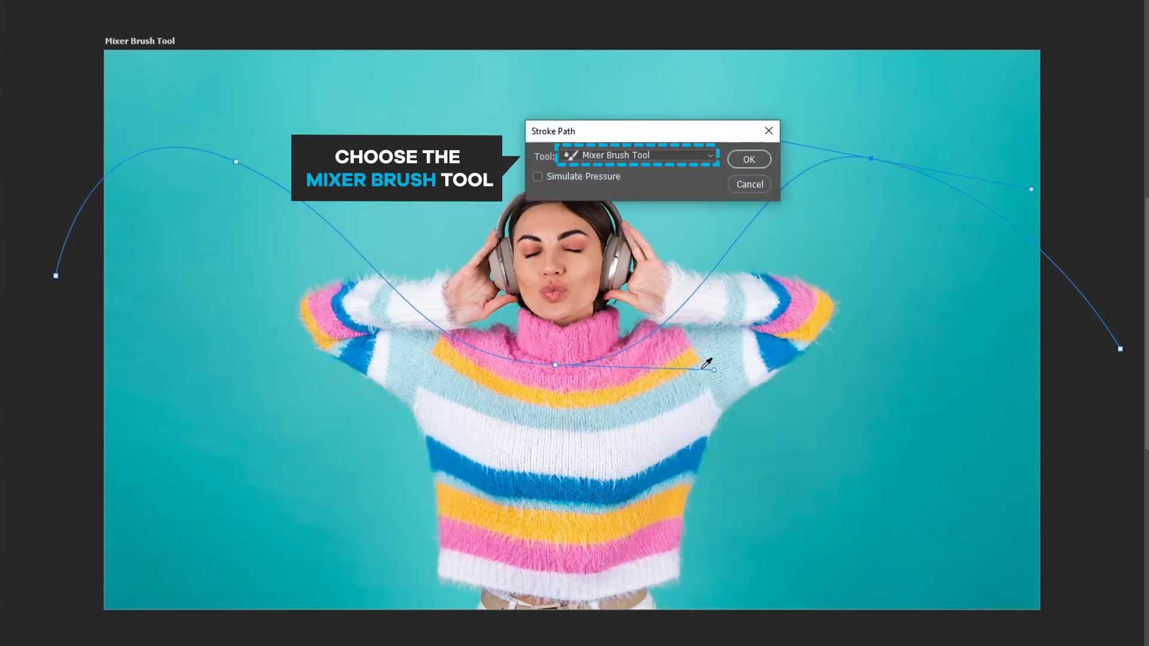
{"action": "left_click", "coordinate": [749, 159]}
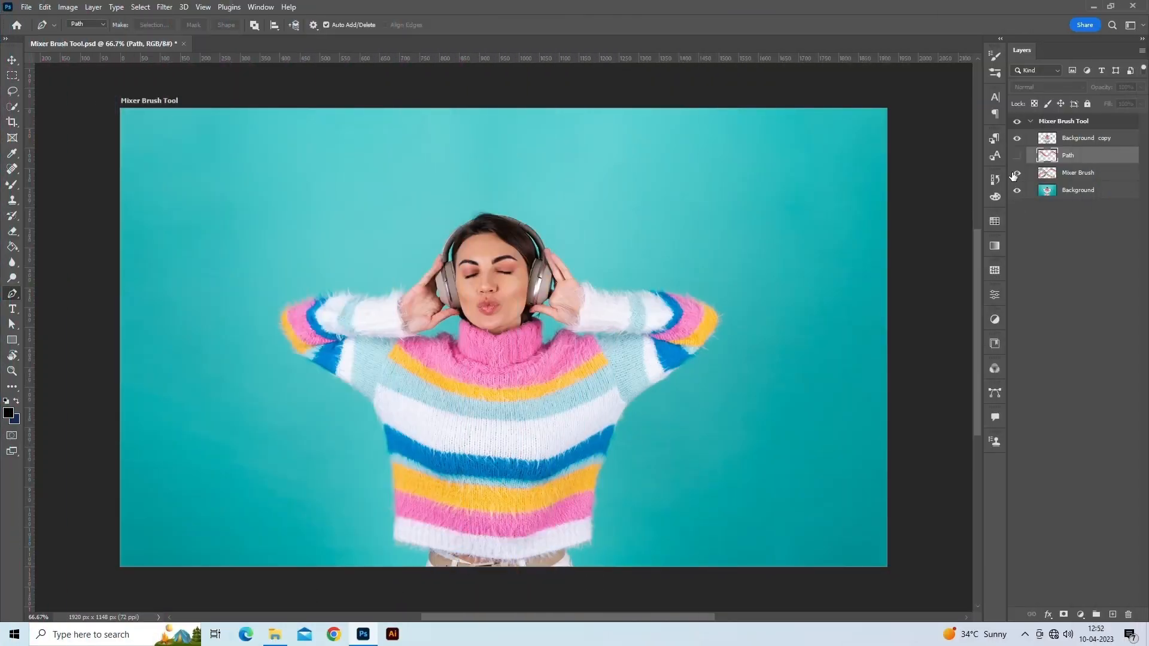
Step: Show the Mixer Brush layer again and create a new layer named Shadow directly above it
{"action": "left_click", "coordinate": [1014, 174]}
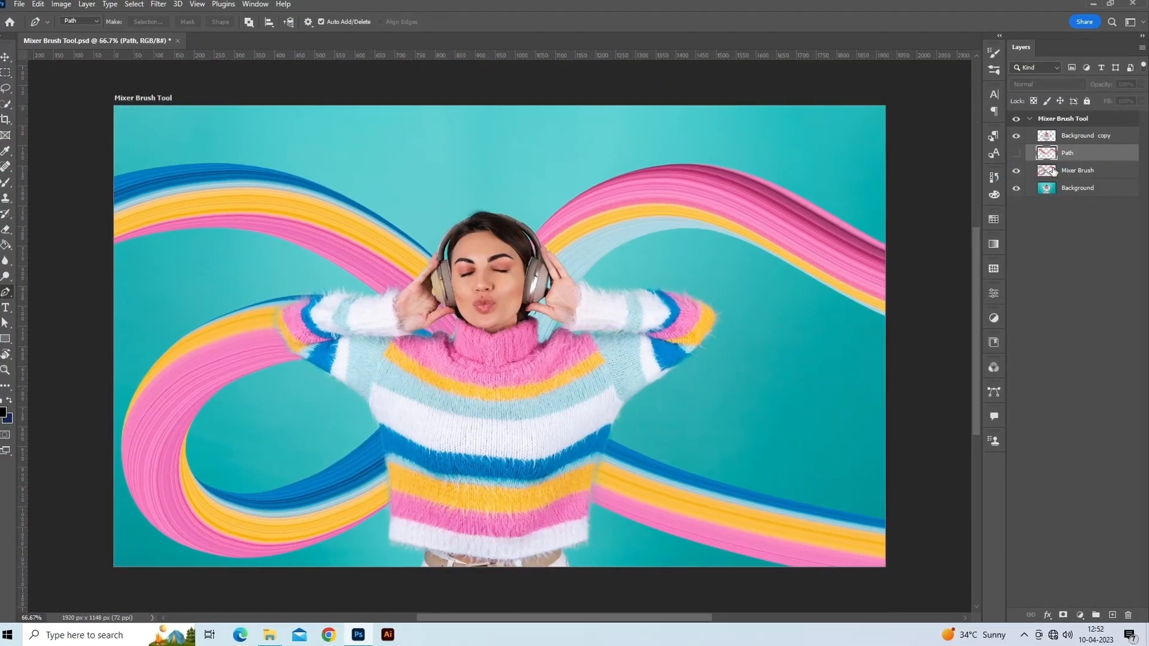
{"action": "left_click", "coordinate": [1064, 173]}
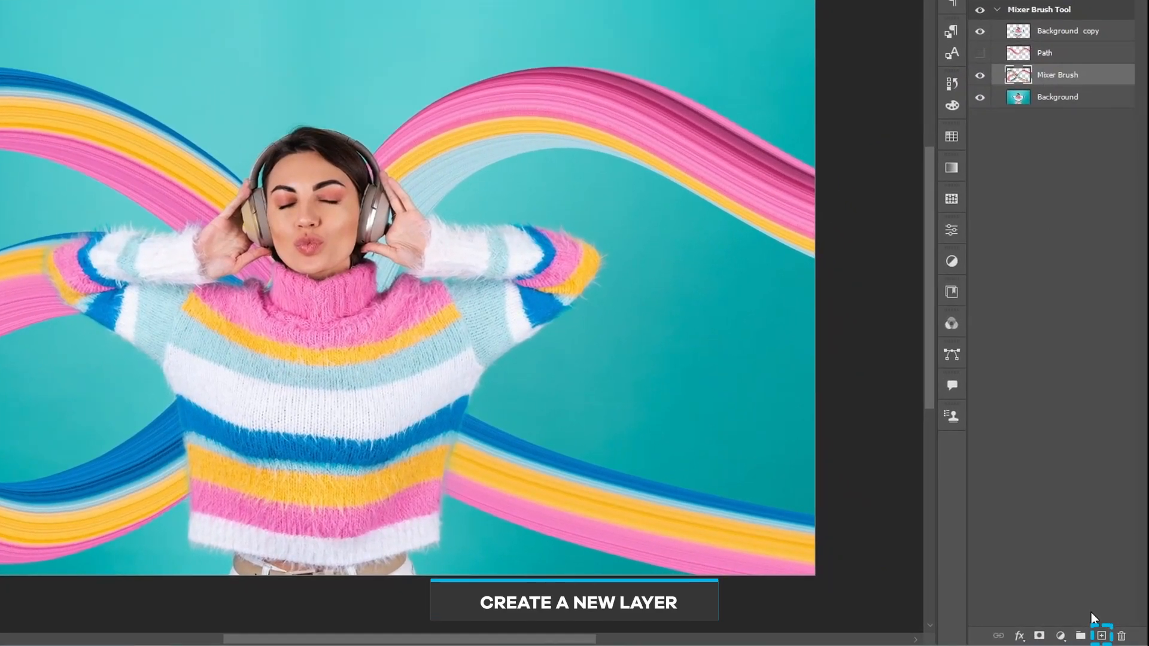
{"action": "double_click", "coordinate": [1048, 75]}
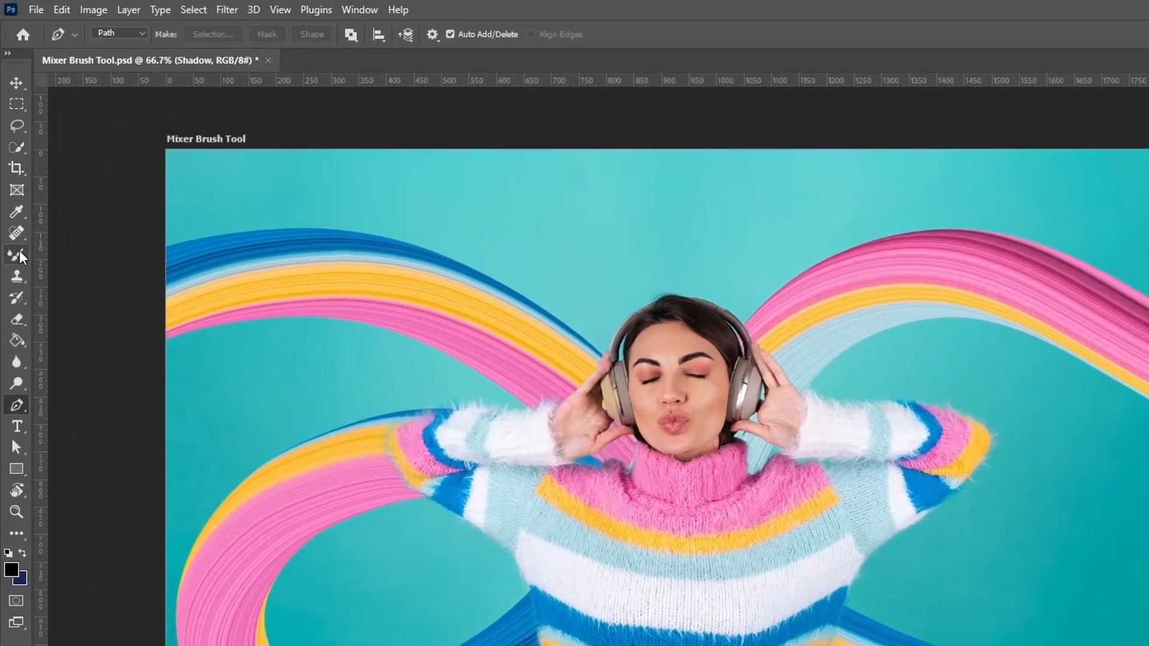
Step: Switch from the Mixer Brush to the regular Brush Tool and open its brush preset options
{"action": "right_click", "coordinate": [21, 257]}
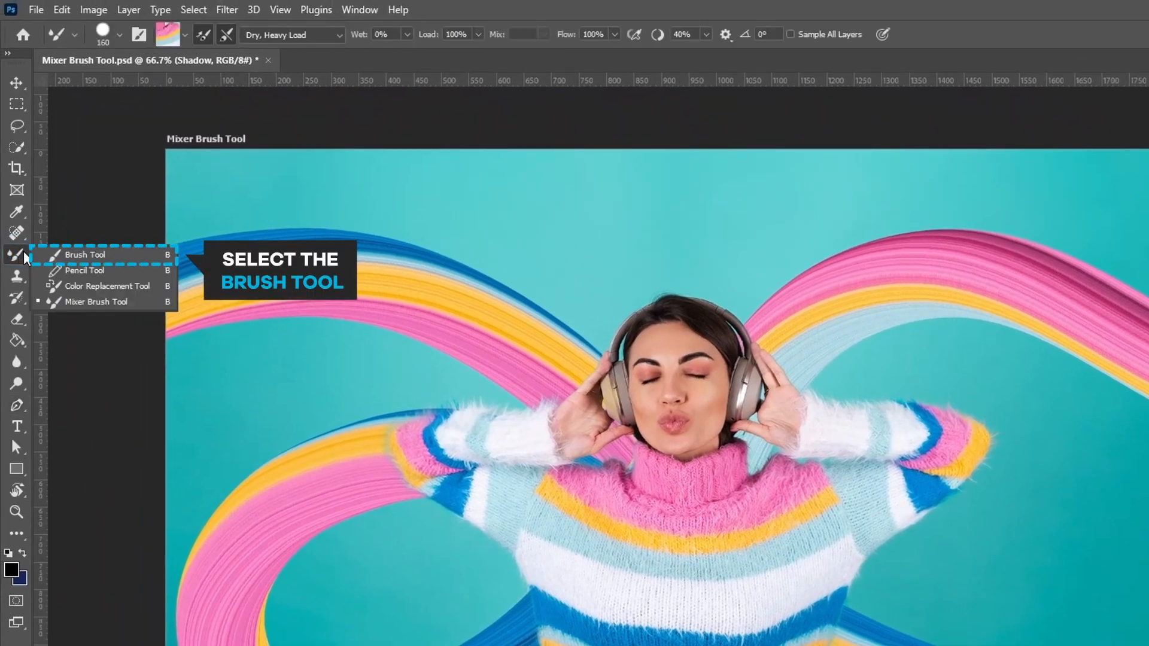
{"action": "left_click", "coordinate": [84, 255]}
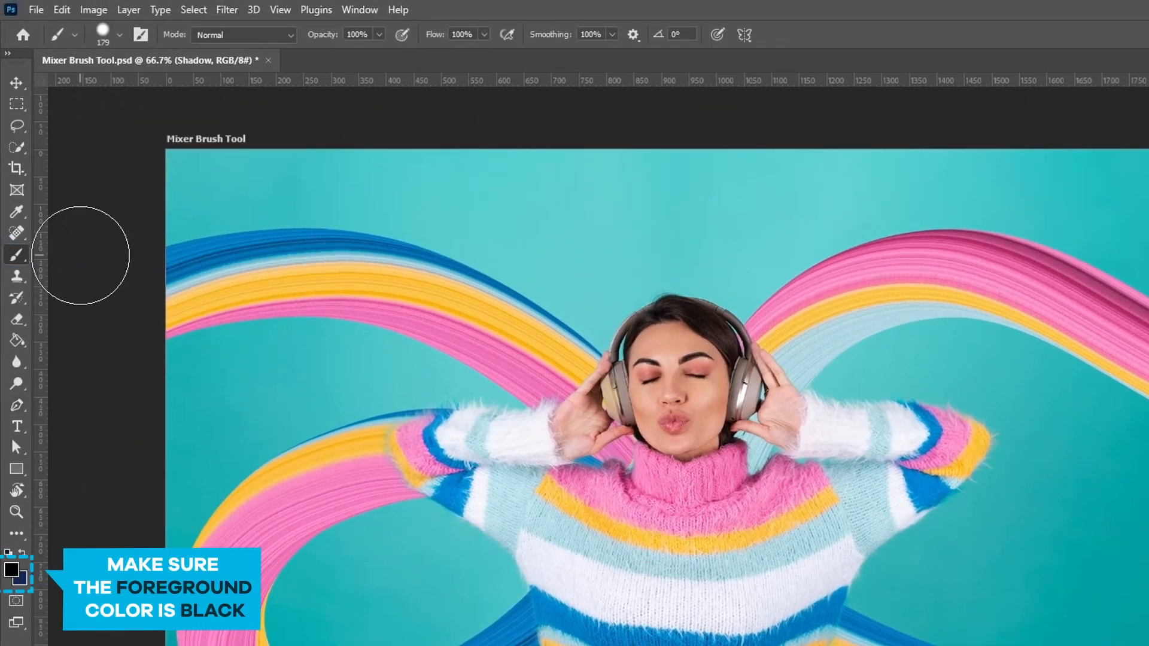
{"action": "left_click", "coordinate": [120, 35]}
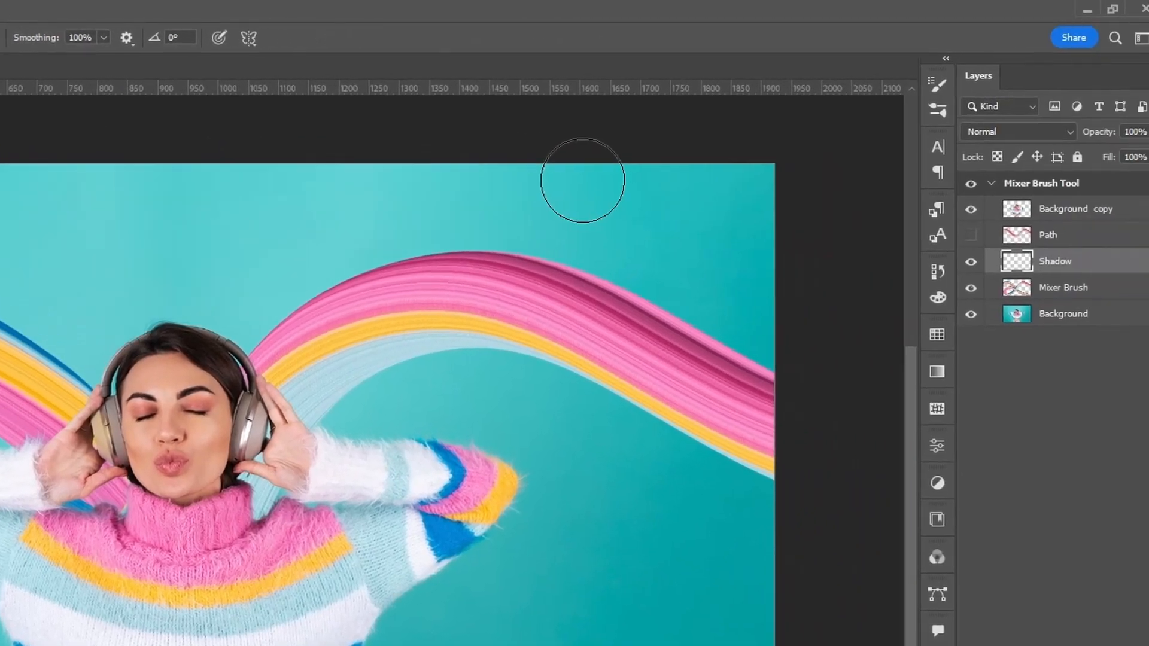
Step: Set the Shadow layer to Multiply at 50% opacity and clip it to the Mixer Brush layer
{"action": "left_click", "coordinate": [975, 136]}
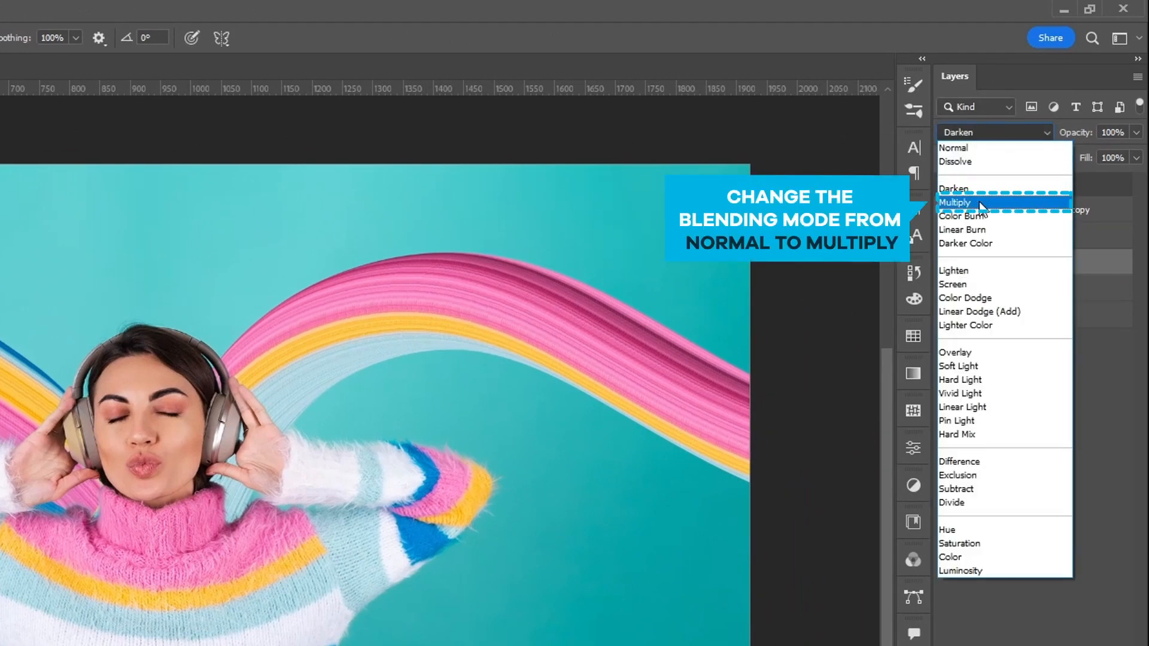
{"action": "left_click", "coordinate": [982, 206]}
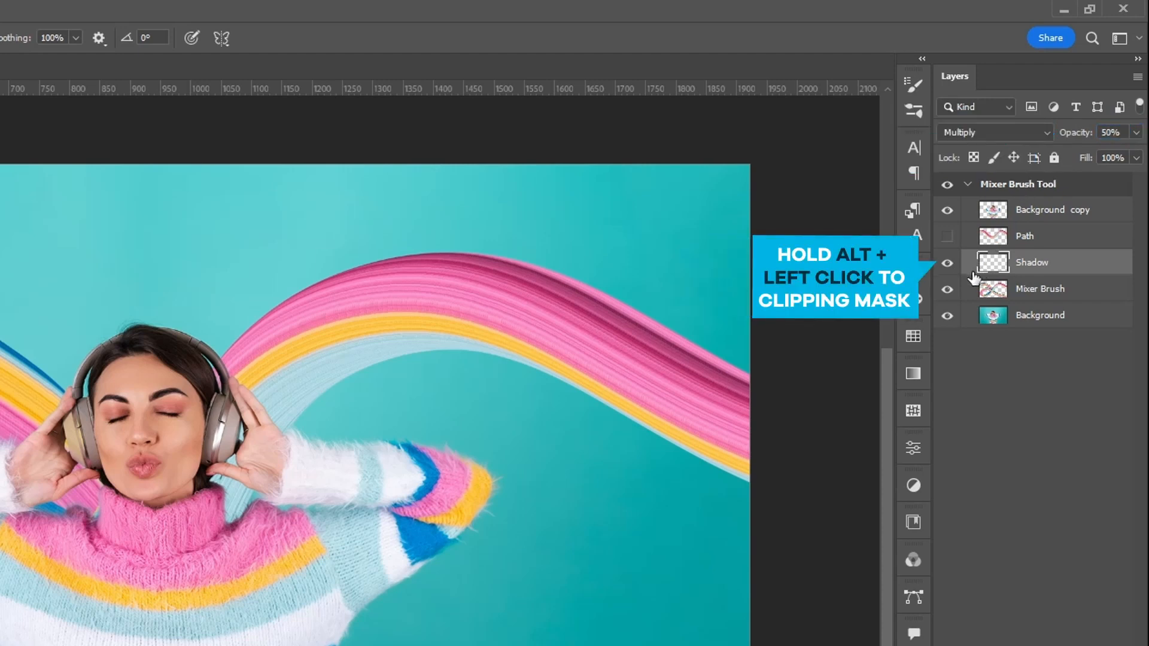
{"action": "left_click", "coordinate": [971, 269], "text": "alt"}
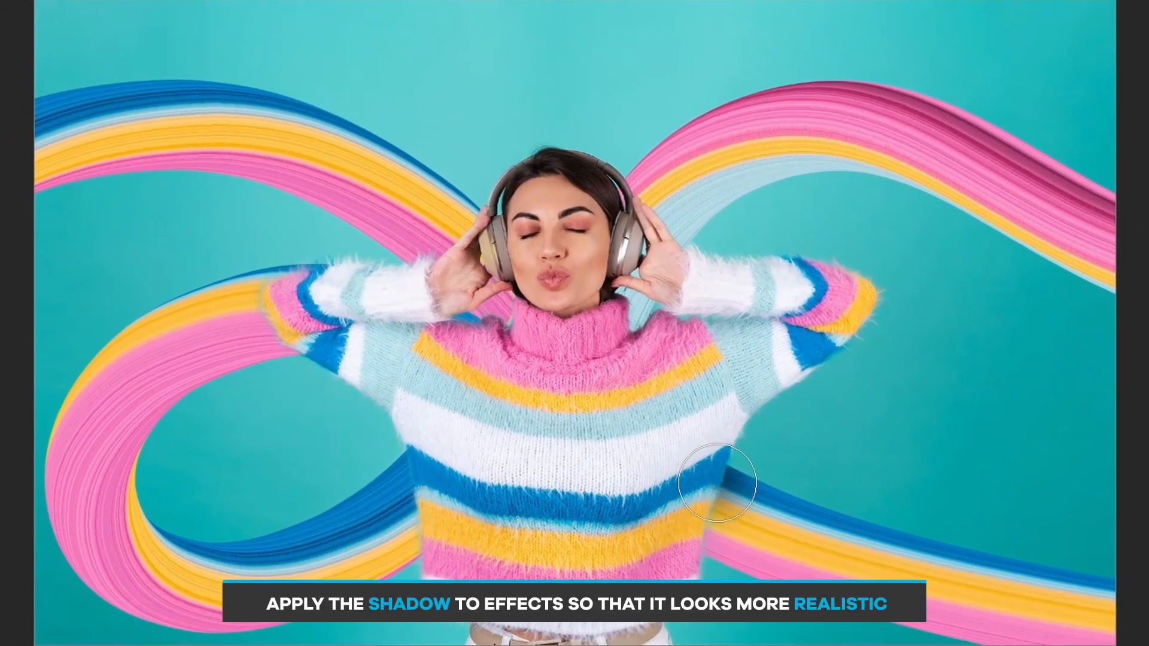
Step: On the Shadow layer, paint soft black shadows where the ribbons pass behind the woman's torso and head and along the upper-left ribbon's lower edge
{"action": "left_click_drag", "start_coordinate": [718, 482], "coordinate": [691, 568]}
{"action": "left_click_drag", "start_coordinate": [585, 337], "coordinate": [588, 340]}
{"action": "mouse_move", "coordinate": [635, 298]}
{"action": "left_mouse_down"}
{"action": "mouse_move", "coordinate": [672, 291]}
{"action": "mouse_move", "coordinate": [685, 260]}
{"action": "mouse_move", "coordinate": [754, 214]}
{"action": "mouse_move", "coordinate": [882, 234]}
{"action": "left_mouse_up"}
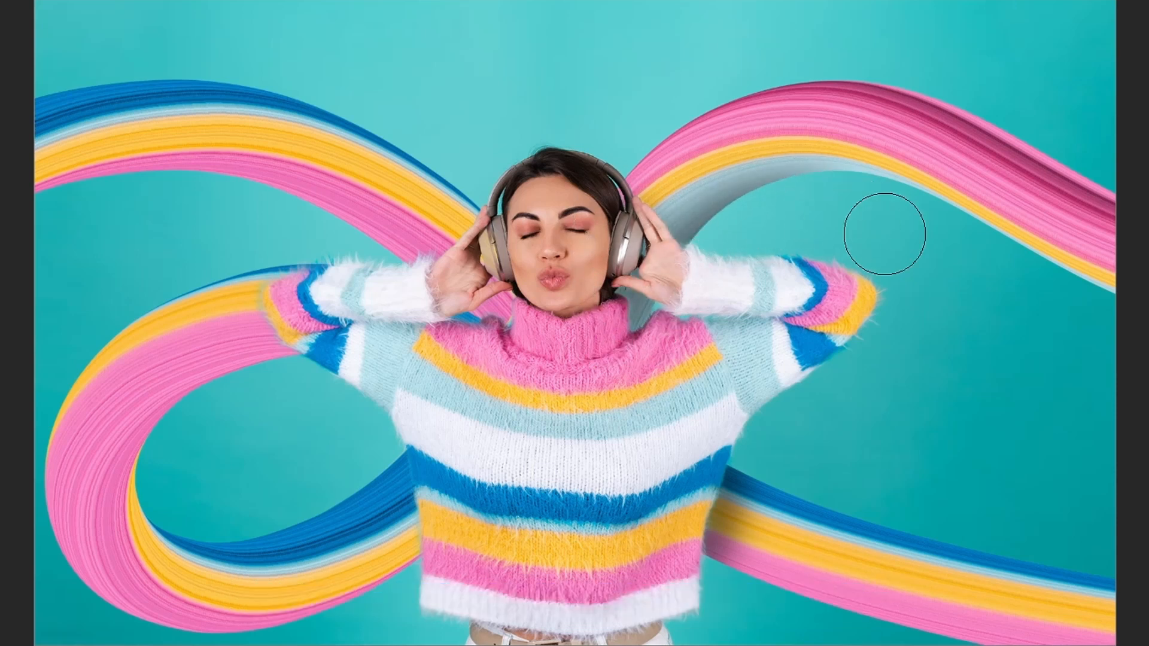
{"action": "left_click_drag", "start_coordinate": [442, 529], "coordinate": [446, 444]}
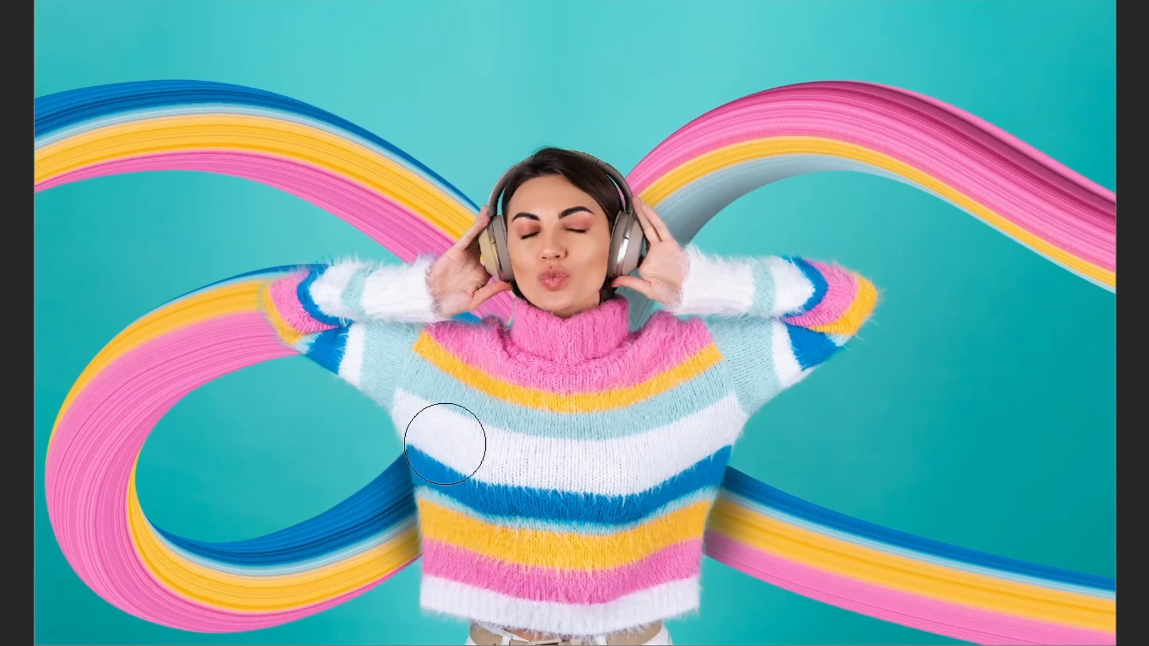
{"action": "mouse_move", "coordinate": [379, 459]}
{"action": "left_mouse_down"}
{"action": "mouse_move", "coordinate": [289, 497]}
{"action": "mouse_move", "coordinate": [200, 501]}
{"action": "left_mouse_up"}
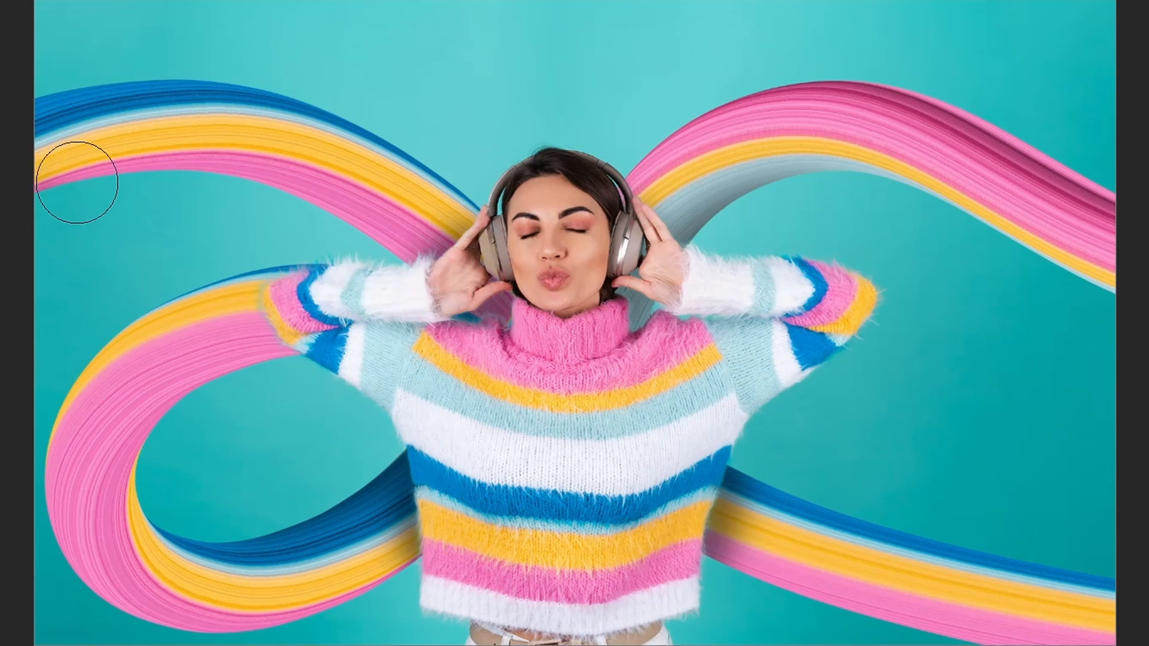
{"action": "mouse_move", "coordinate": [77, 182]}
{"action": "left_mouse_down"}
{"action": "mouse_move", "coordinate": [157, 195]}
{"action": "mouse_move", "coordinate": [229, 226]}
{"action": "left_mouse_up"}
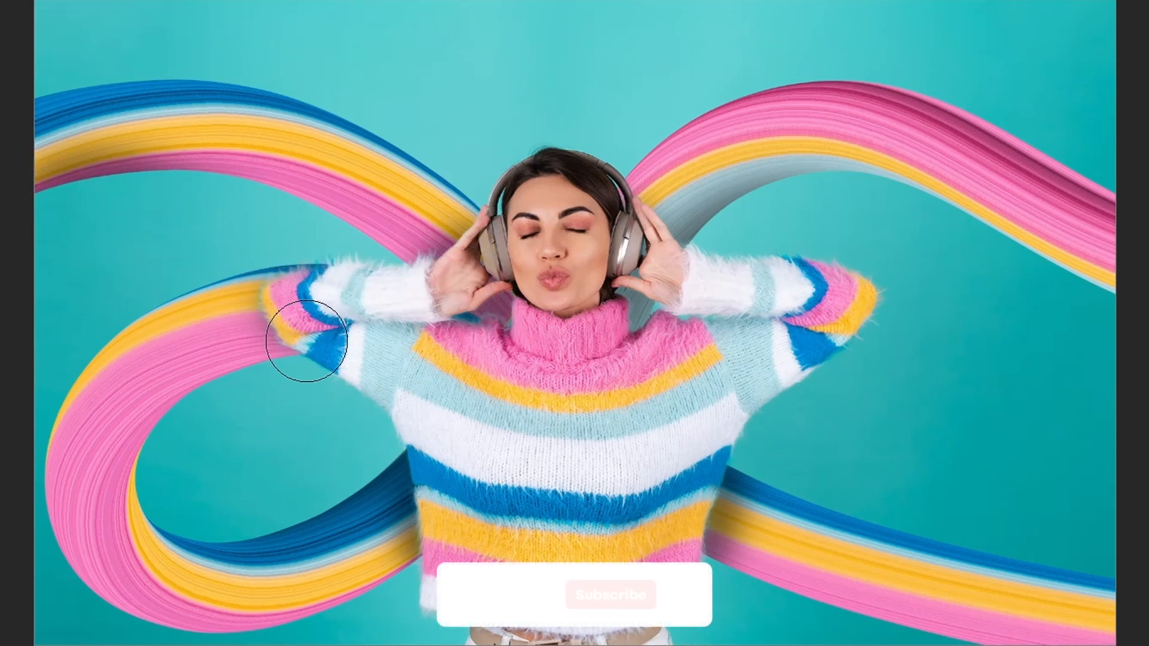